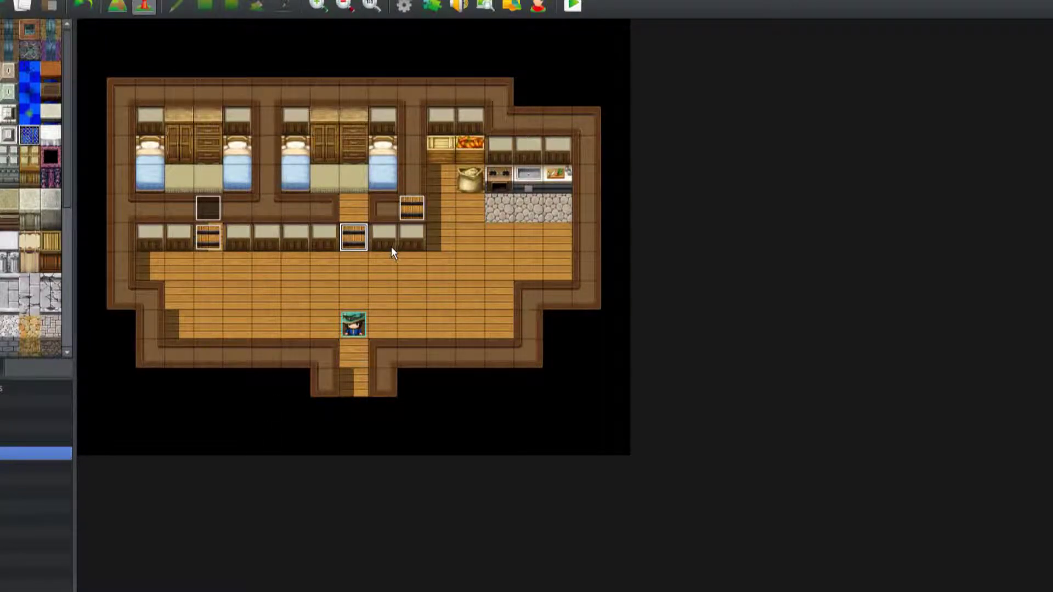
Step: Open door event EV001 and review its opening sound and command lines
key("Right")
key("Right")
key("Up")
key("Return")
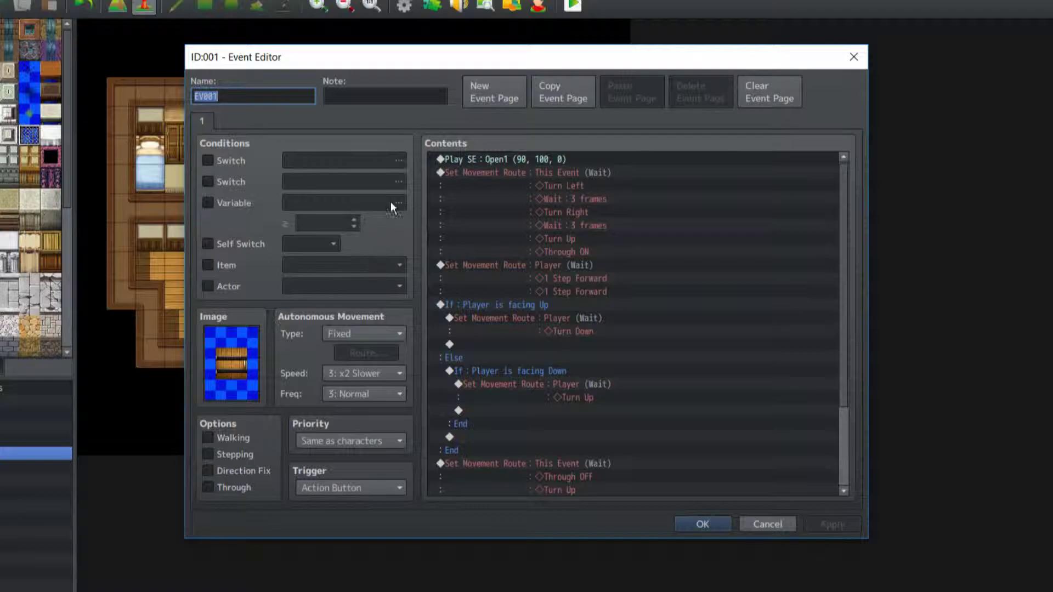
left_click(489, 158)
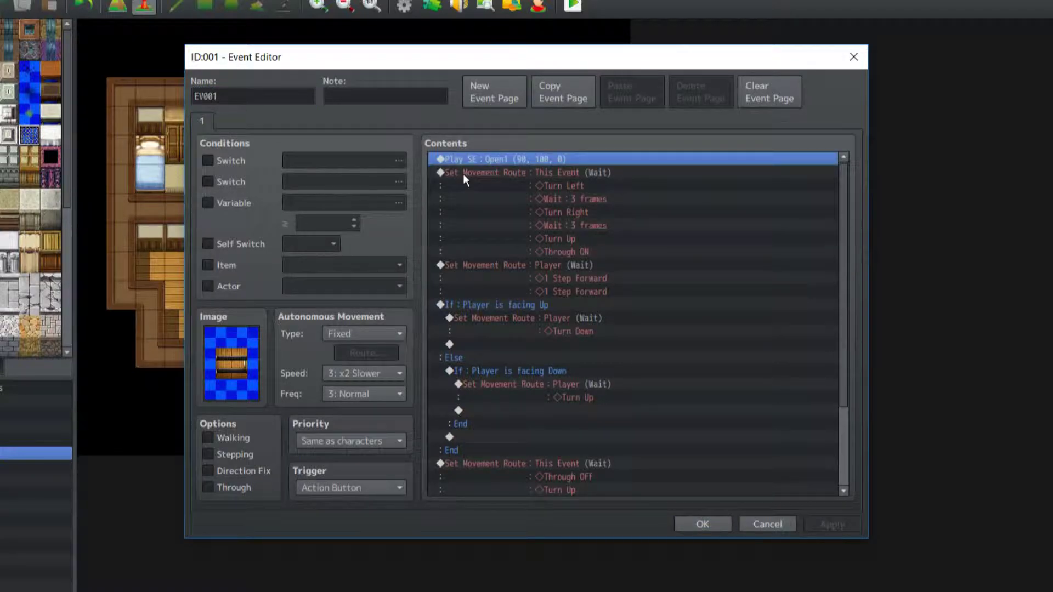
key("shift+Down")
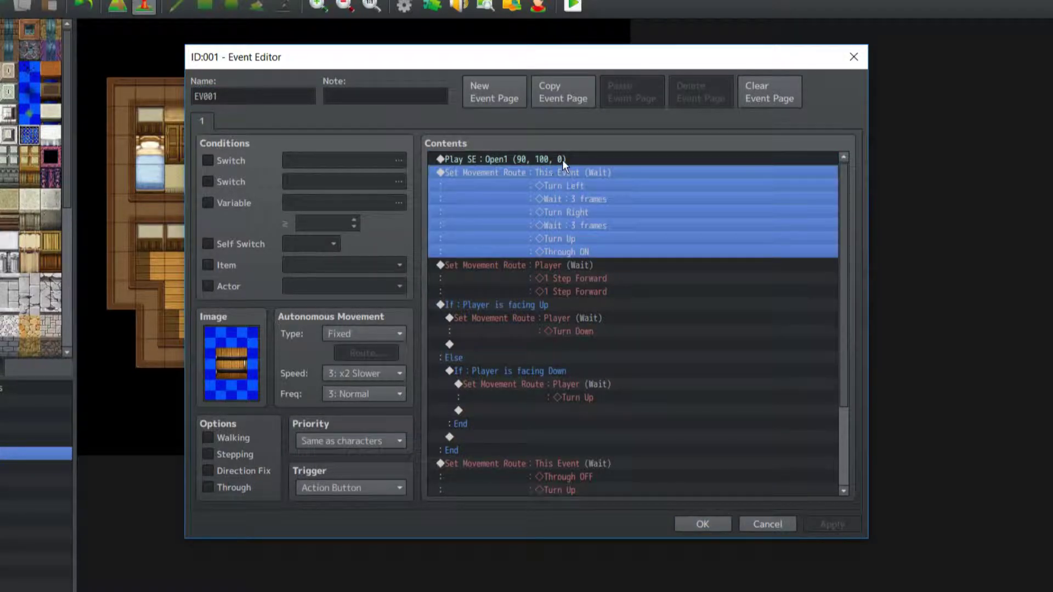
key("shift+Up")
key("shift+Down")
key("shift+Up")
Step: Compare EV001's door-opening and player step-forward routes with a second door event
left_click(576, 173)
left_click(553, 265)
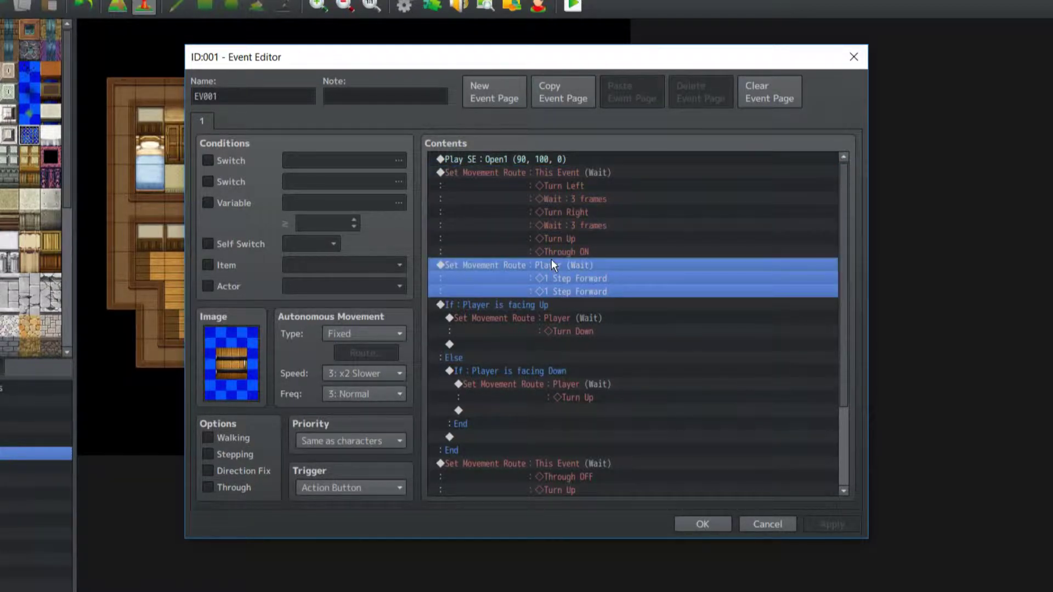
left_click(702, 525)
double_click(405, 204)
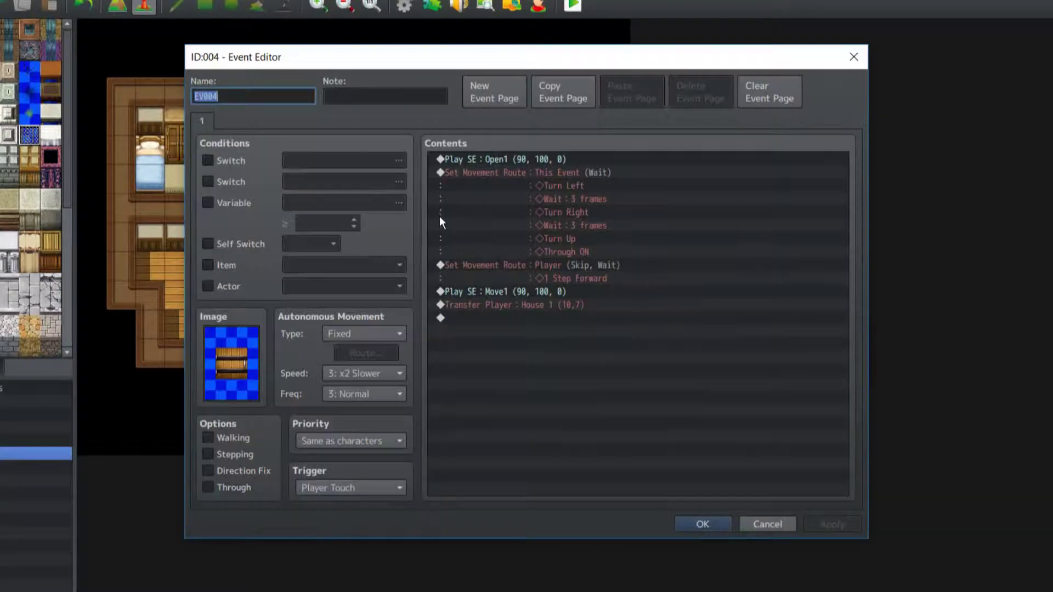
left_click(588, 265)
left_click(700, 522)
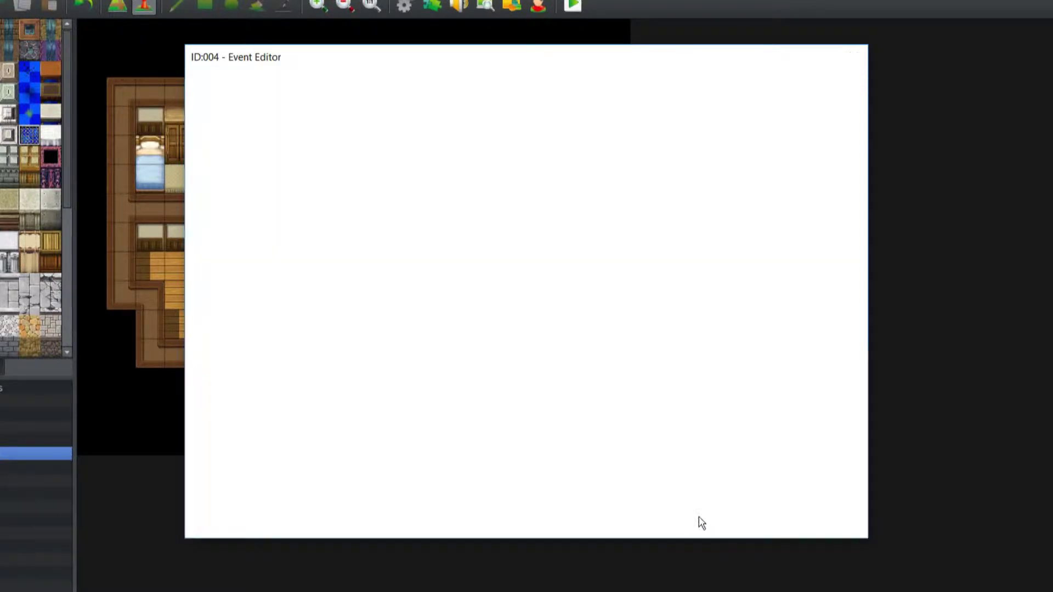
Step: Reopen EV001, check the player's 1 Step Forward route, and move the editor beside the map
key("Return")
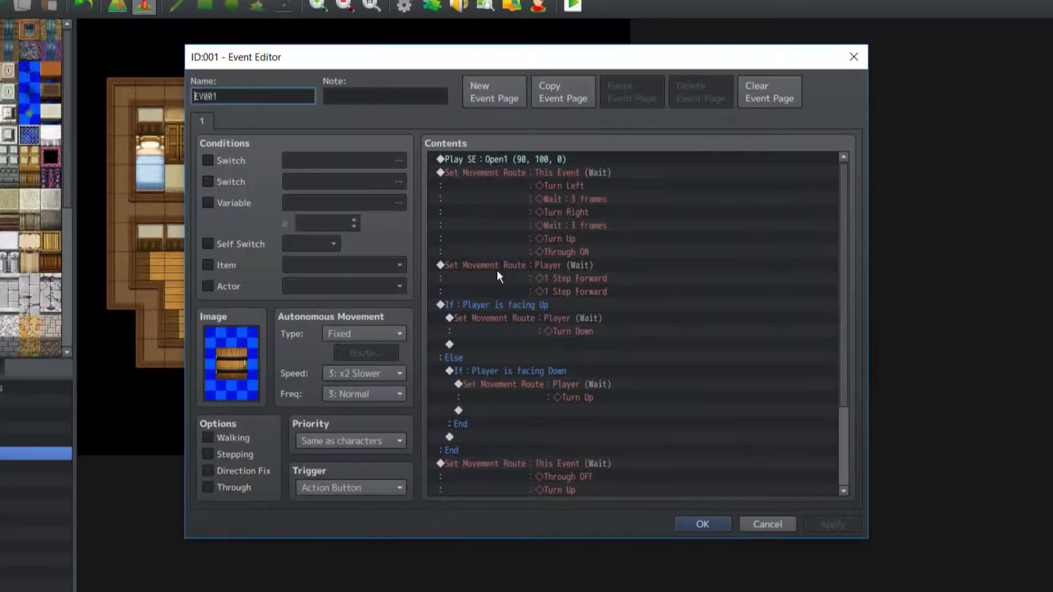
left_click(566, 266)
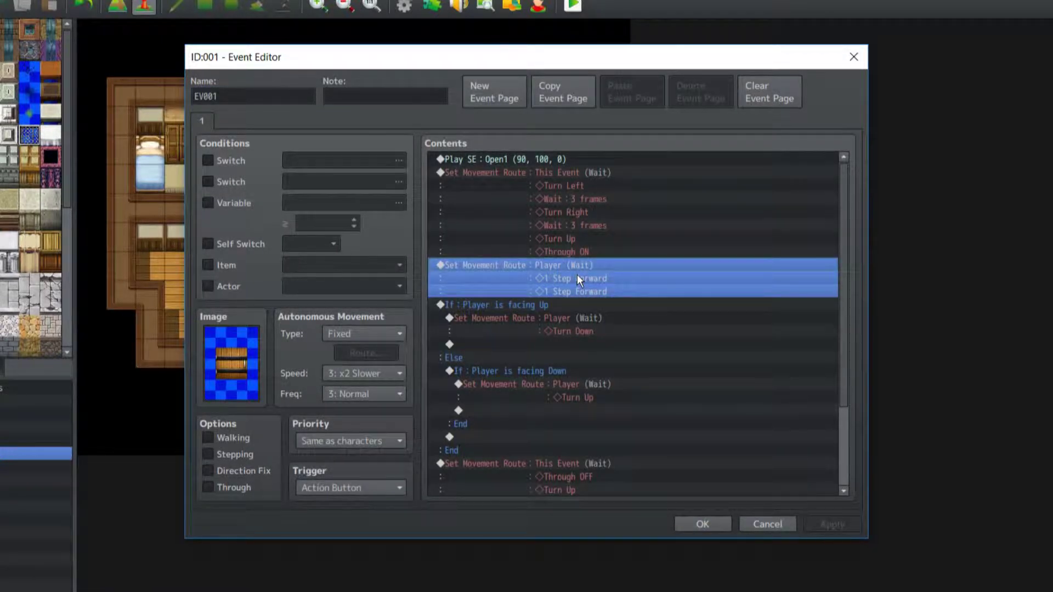
double_click(577, 278)
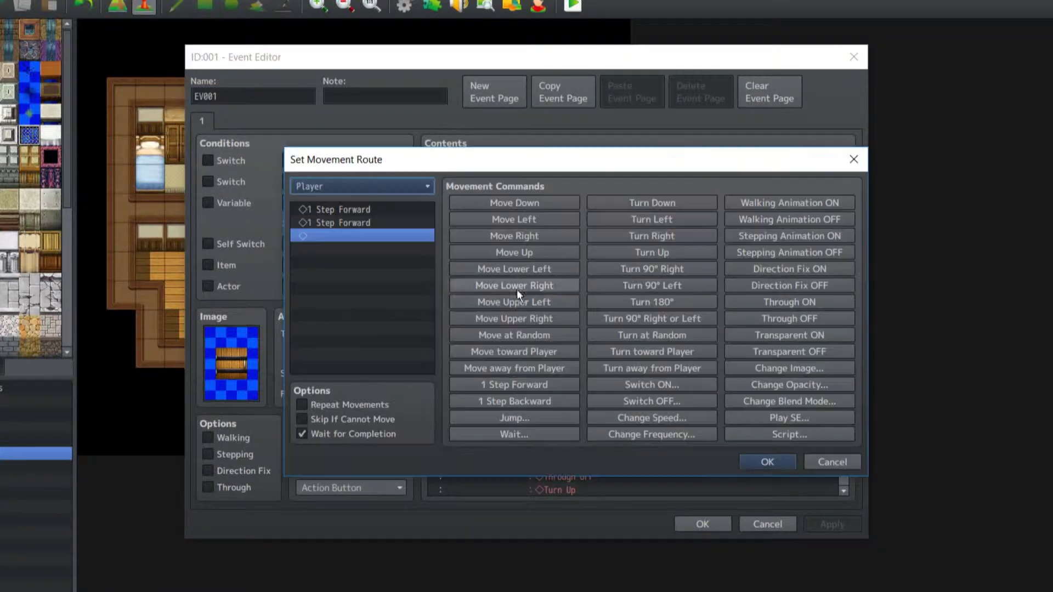
left_click(854, 159)
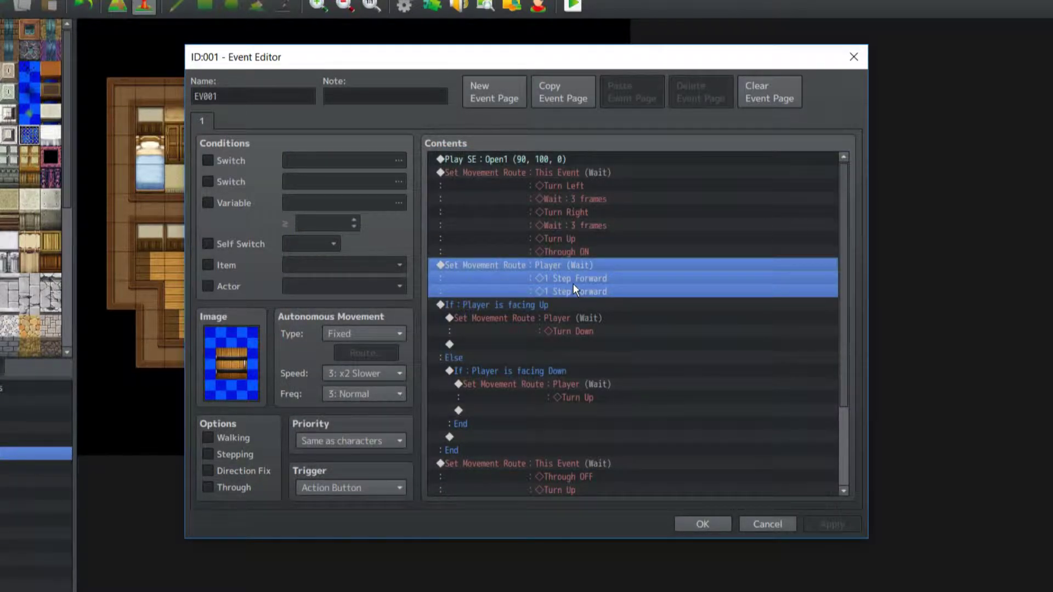
left_click_drag(481, 57, 807, 1)
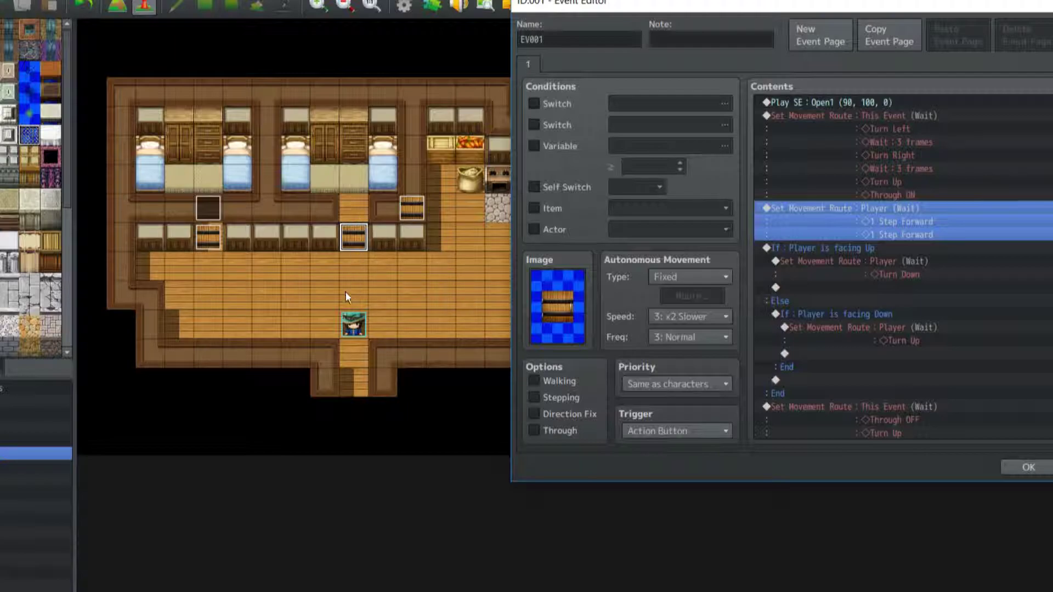
left_click(818, 247)
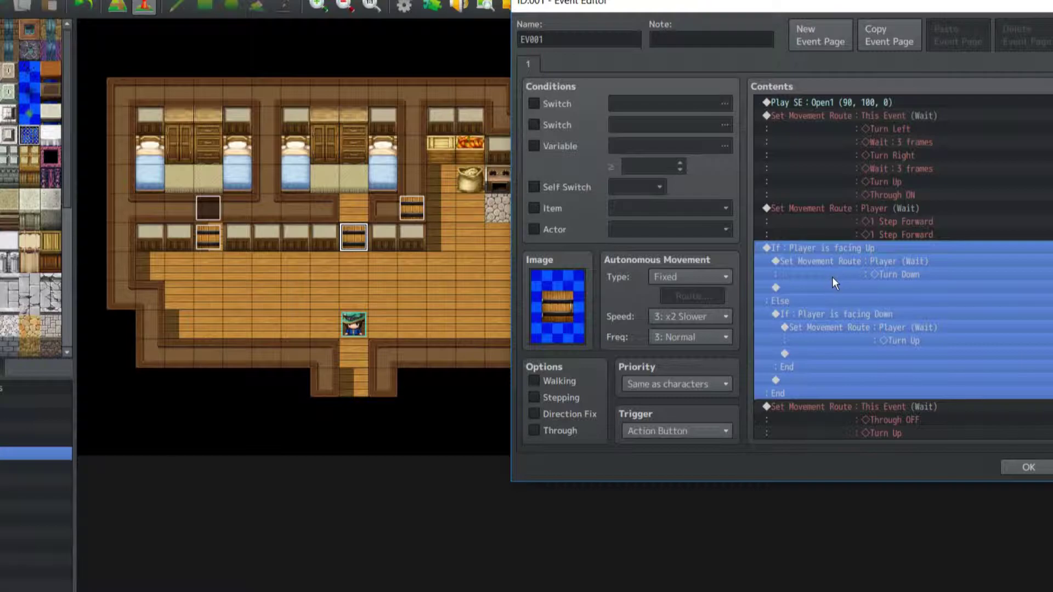
left_click(863, 261)
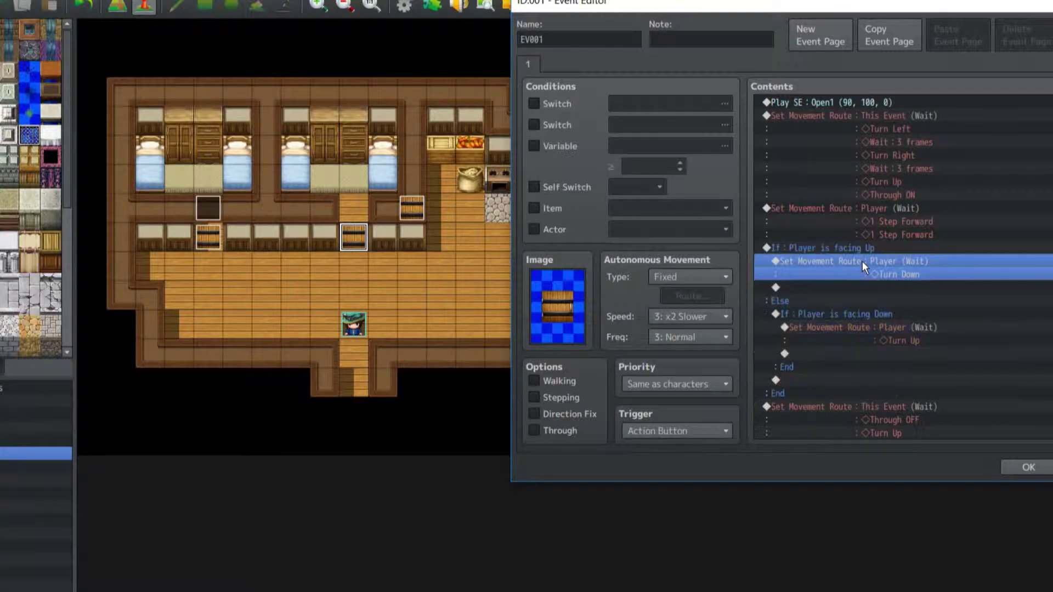
left_click(895, 312)
left_click(910, 327)
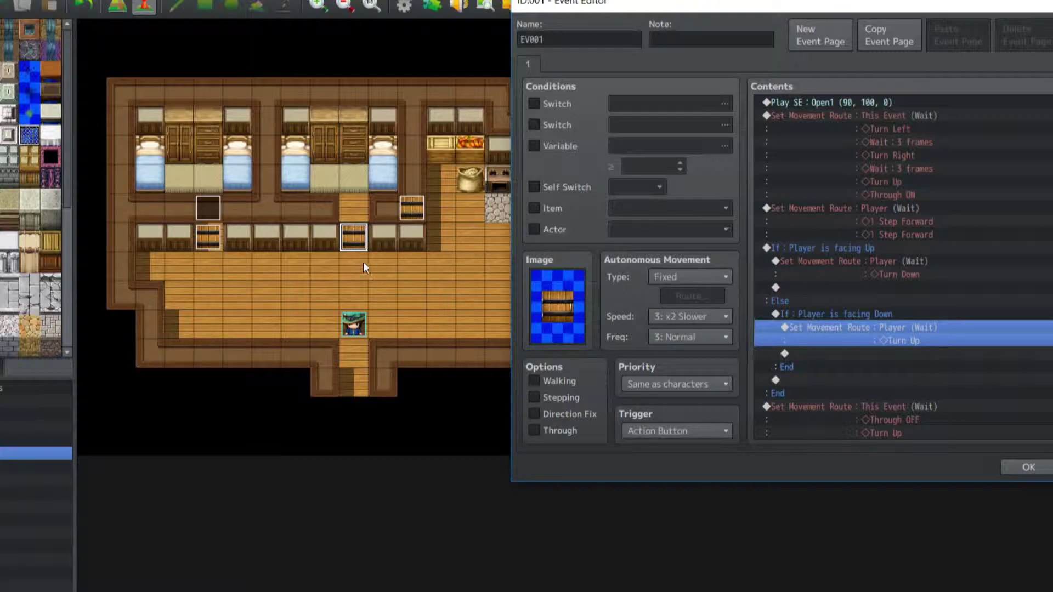
scroll(826, 304, "down", 3)
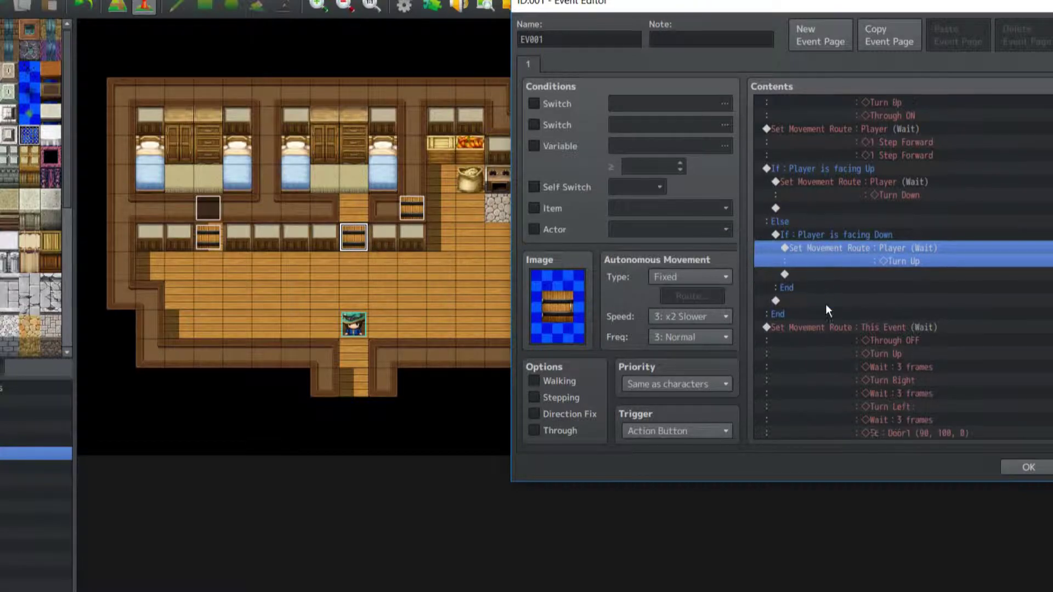
left_click(844, 301)
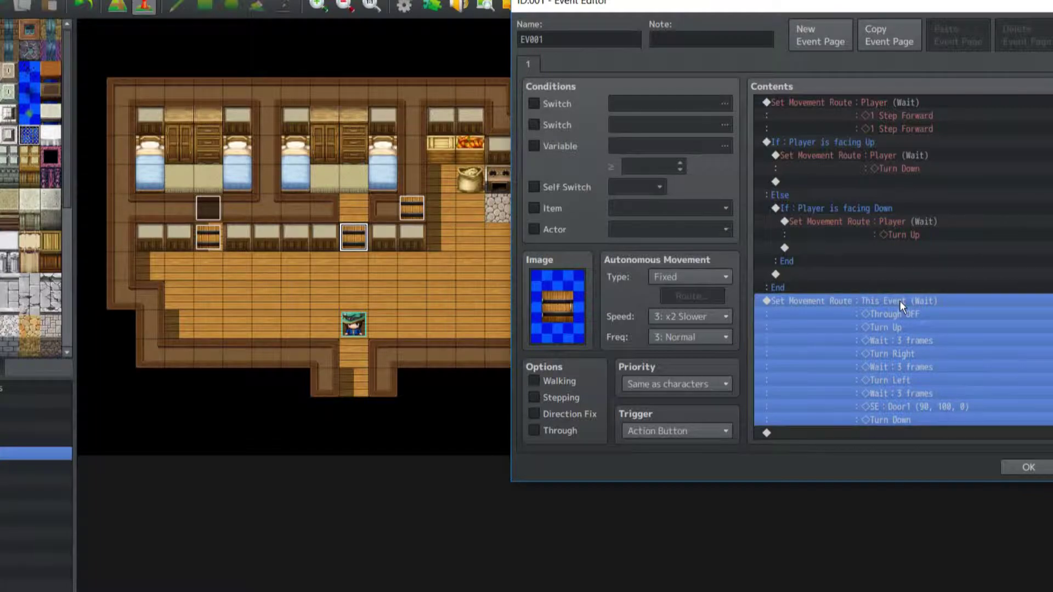
scroll(900, 301, "up", 3)
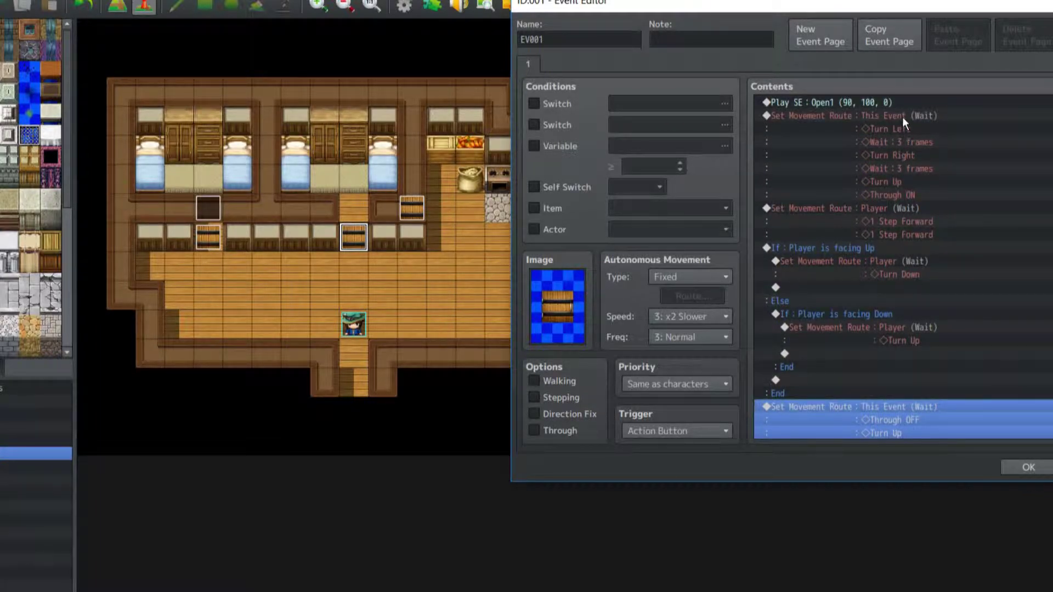
left_click(903, 117)
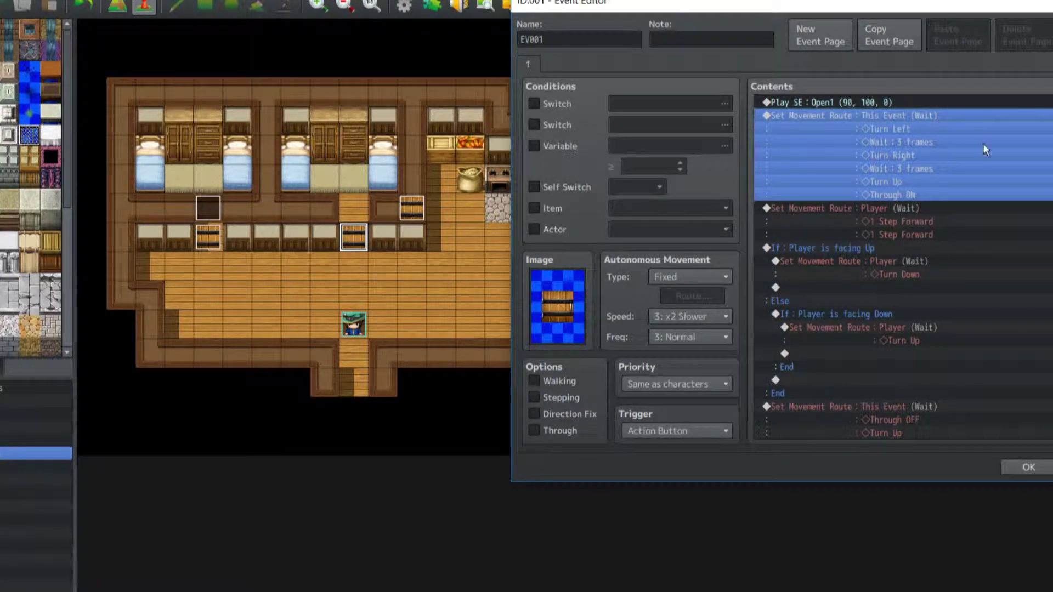
scroll(927, 223, "down", 1)
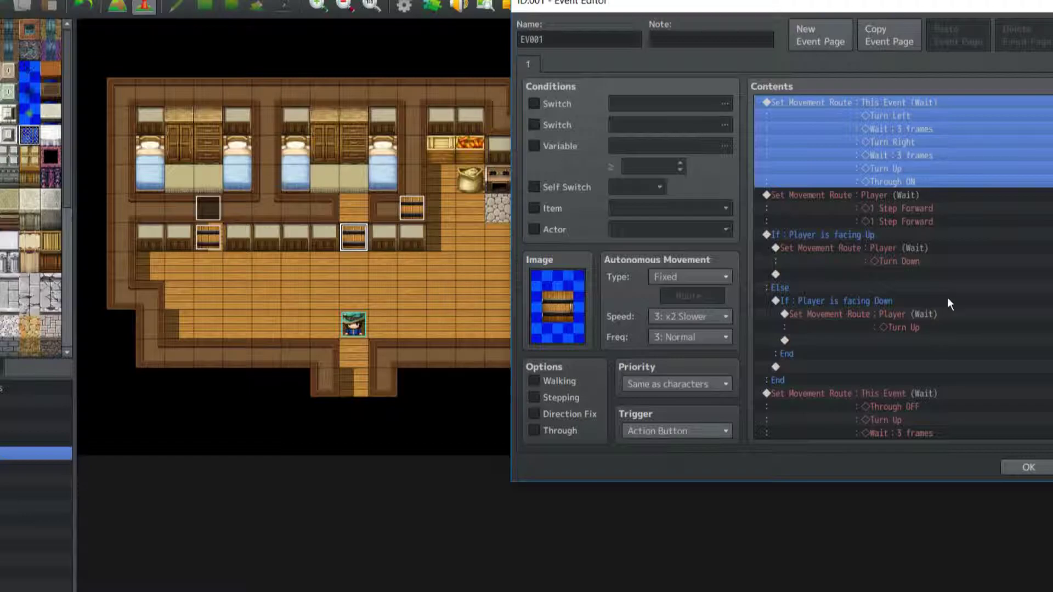
scroll(952, 281, "down", 7)
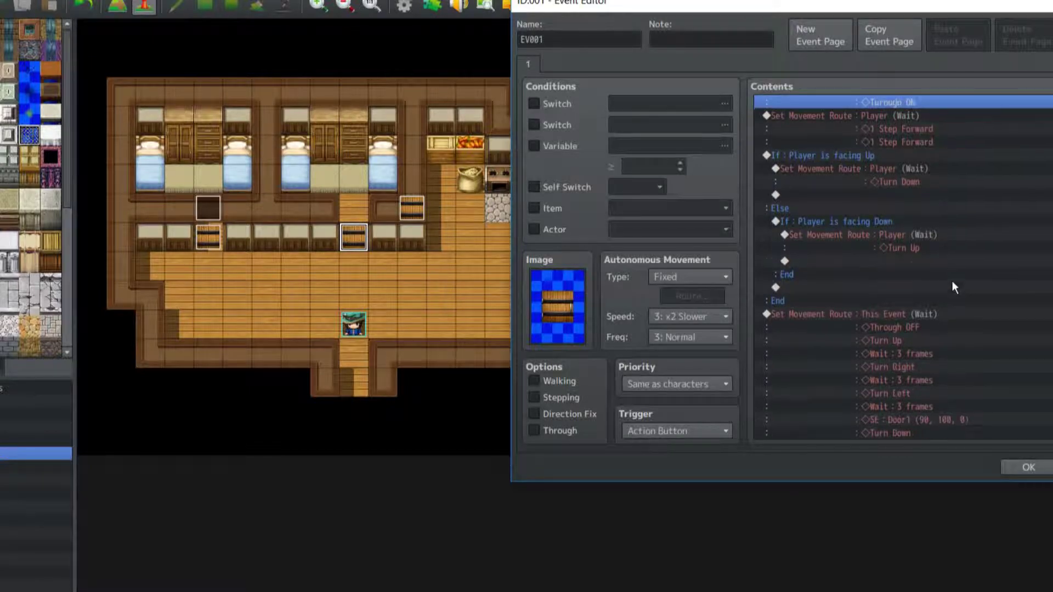
left_click(907, 384)
left_click(928, 407)
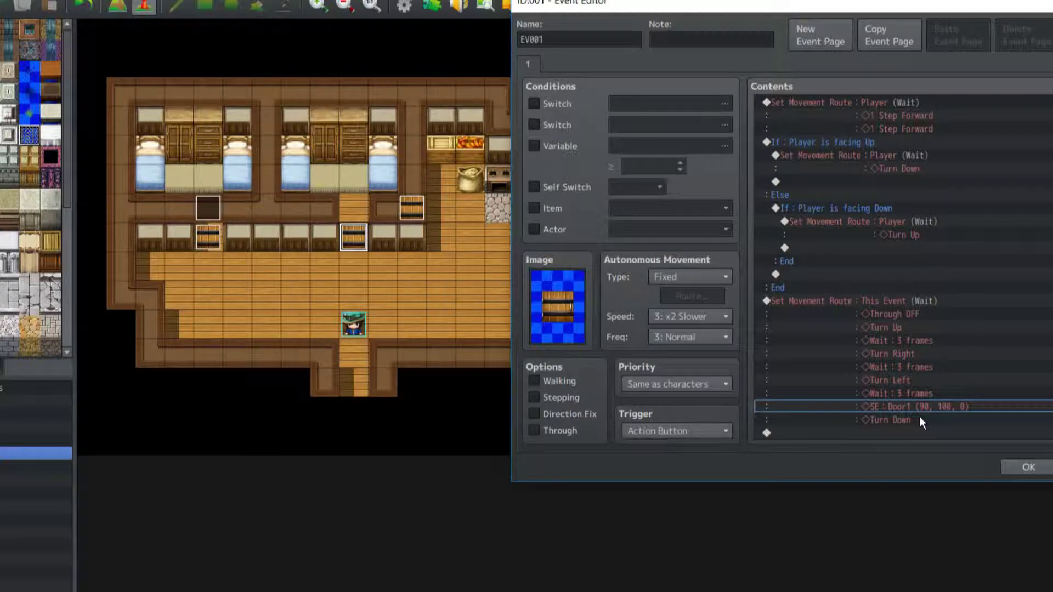
left_click(931, 309)
left_click(935, 304)
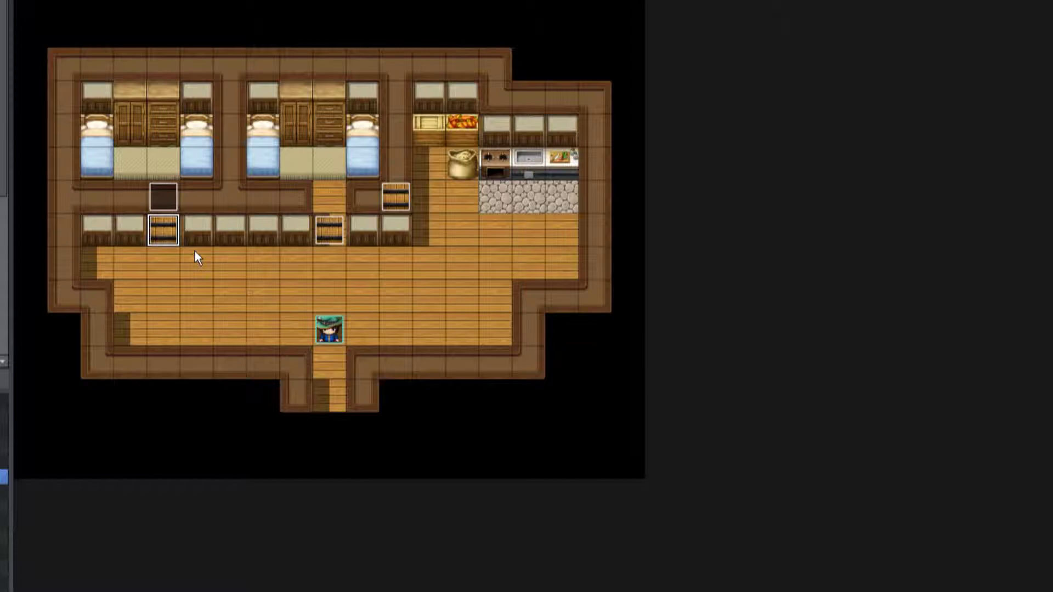
Step: Open the Door event and review its opening sound, Turn Left, Turn Right and Wait 3 frames steps
double_click(162, 230)
left_click_drag(310, 36, 408, 13)
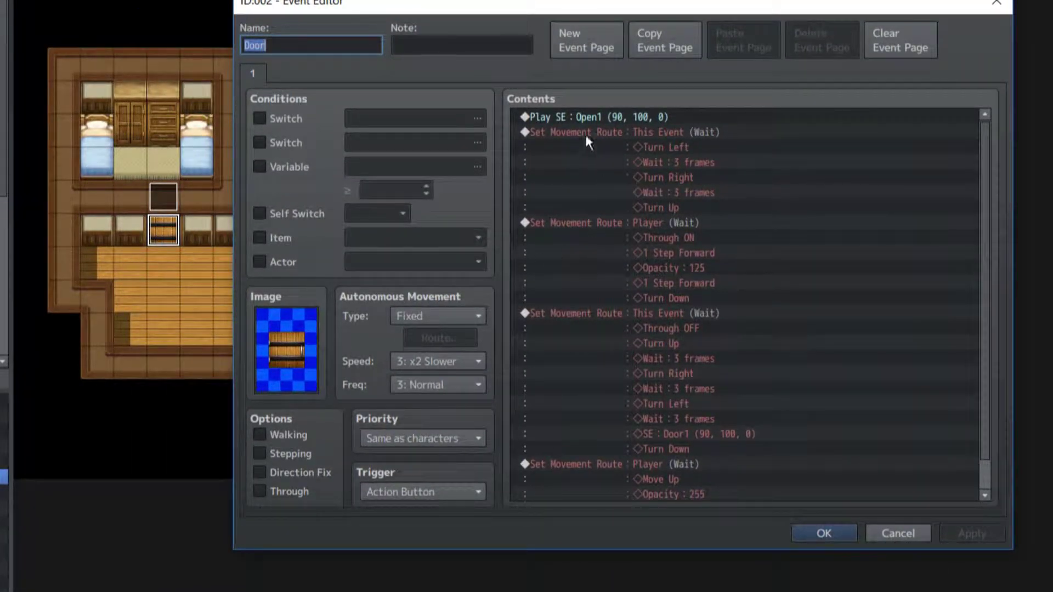
left_click(594, 119)
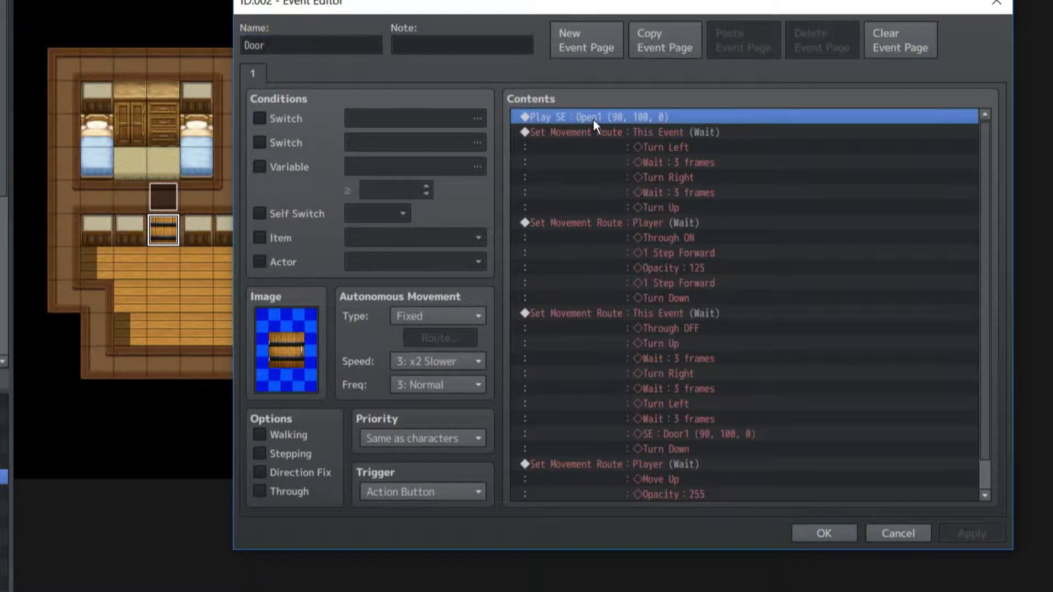
left_click(648, 128)
left_click(666, 146)
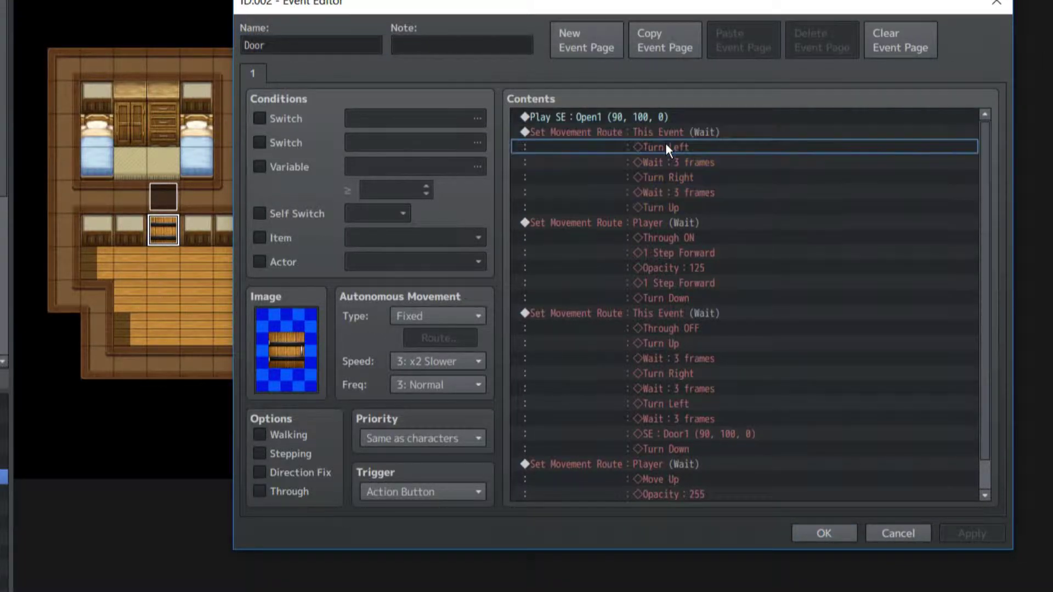
left_click(689, 177)
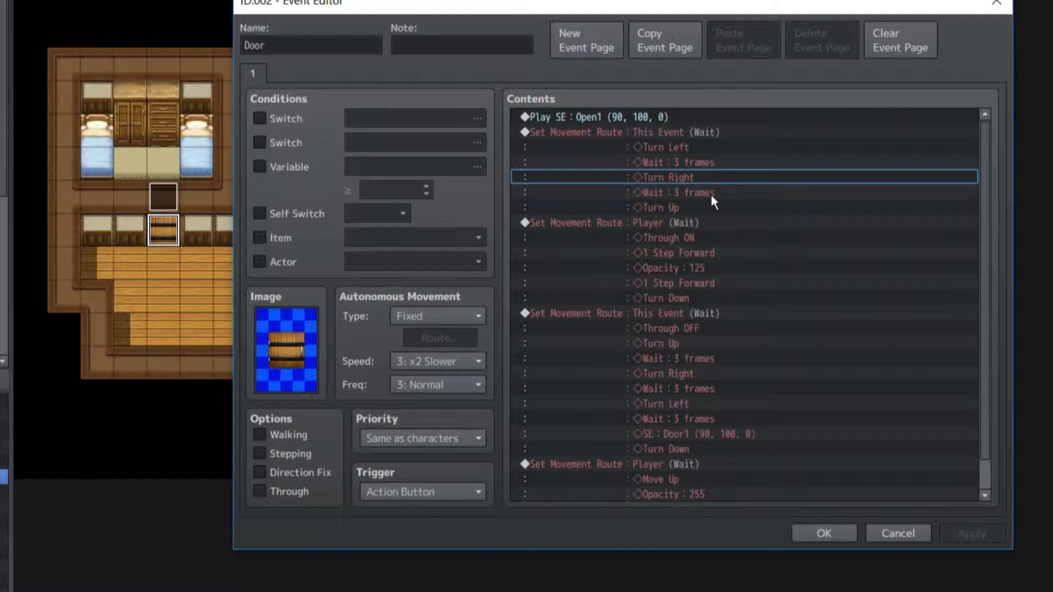
left_click(711, 193)
left_click_drag(632, 8, 707, 0)
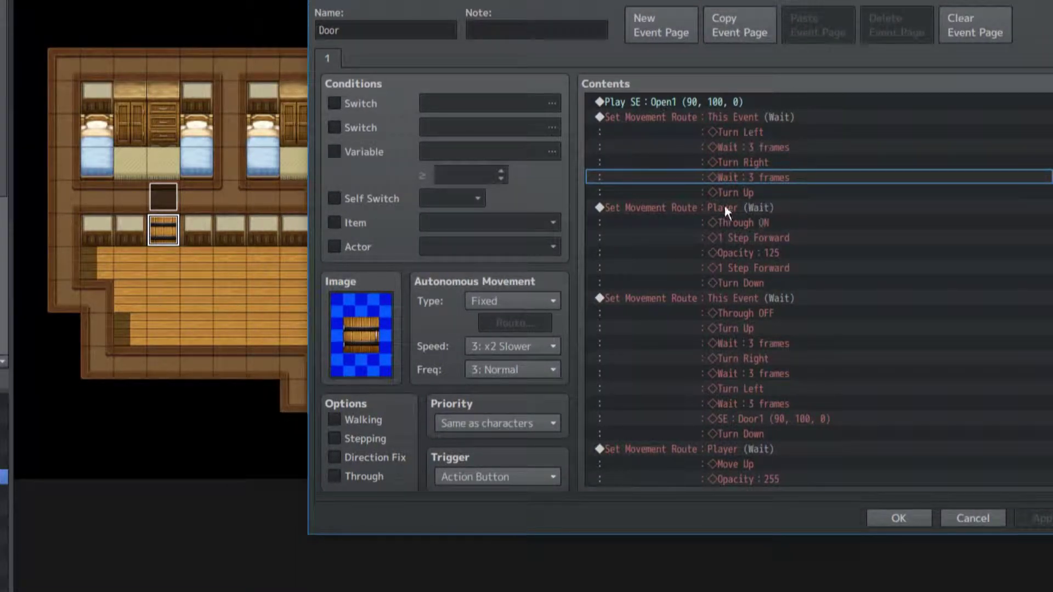
Step: Review the door's Turn Up step and the player's Through ON and 1 Step Forward route
left_click_drag(736, 189, 766, 123)
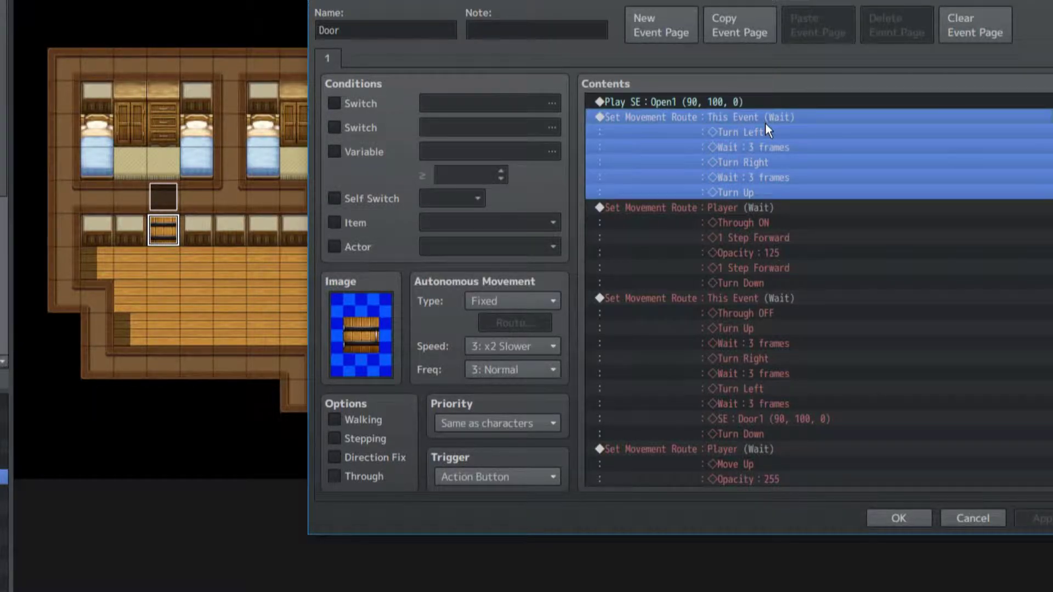
left_click(768, 192)
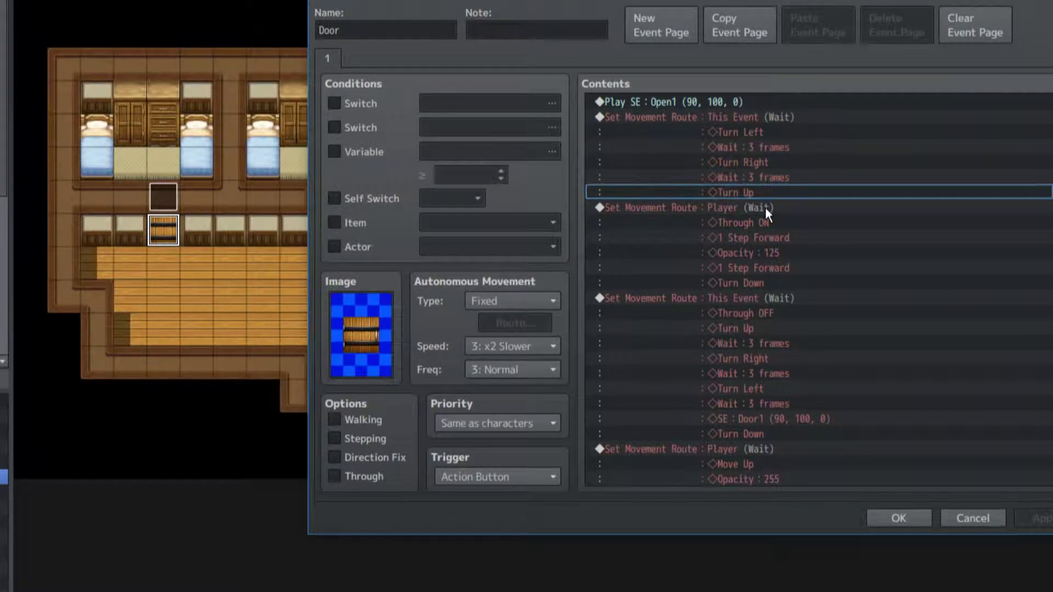
left_click(765, 207)
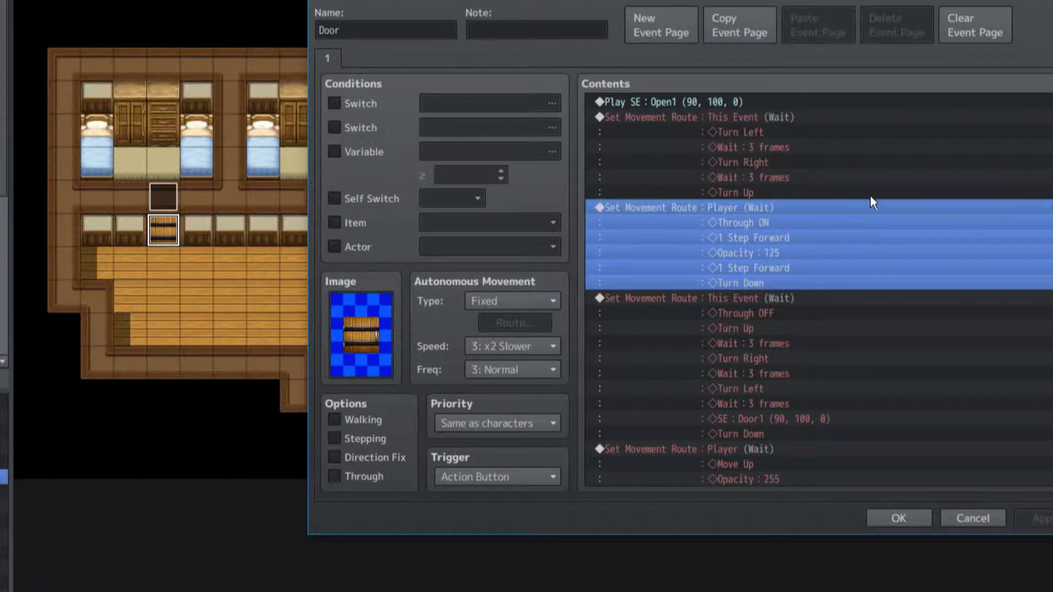
left_click(739, 220, "ctrl")
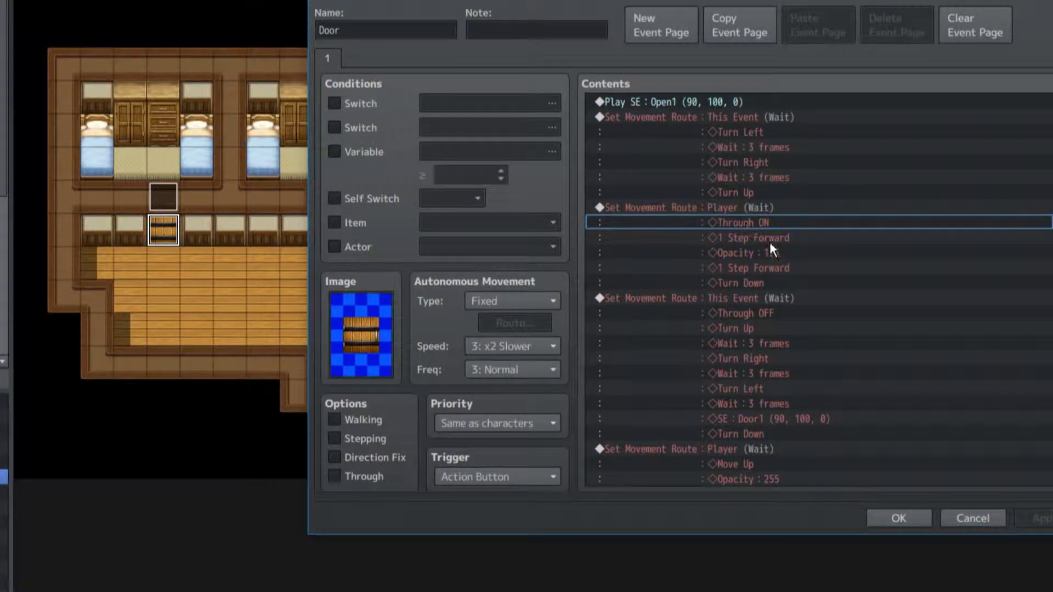
left_click(758, 221)
left_click(776, 234, "ctrl")
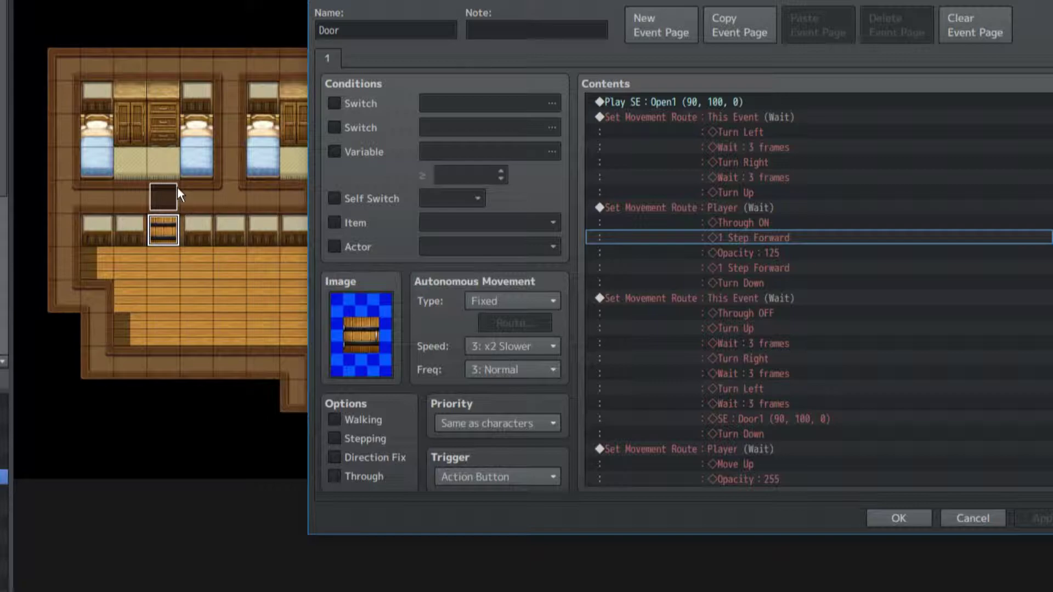
Step: Check the door-closing block and final Move Up, opacity restore and Through OFF steps, then confirm with OK
left_click(722, 208)
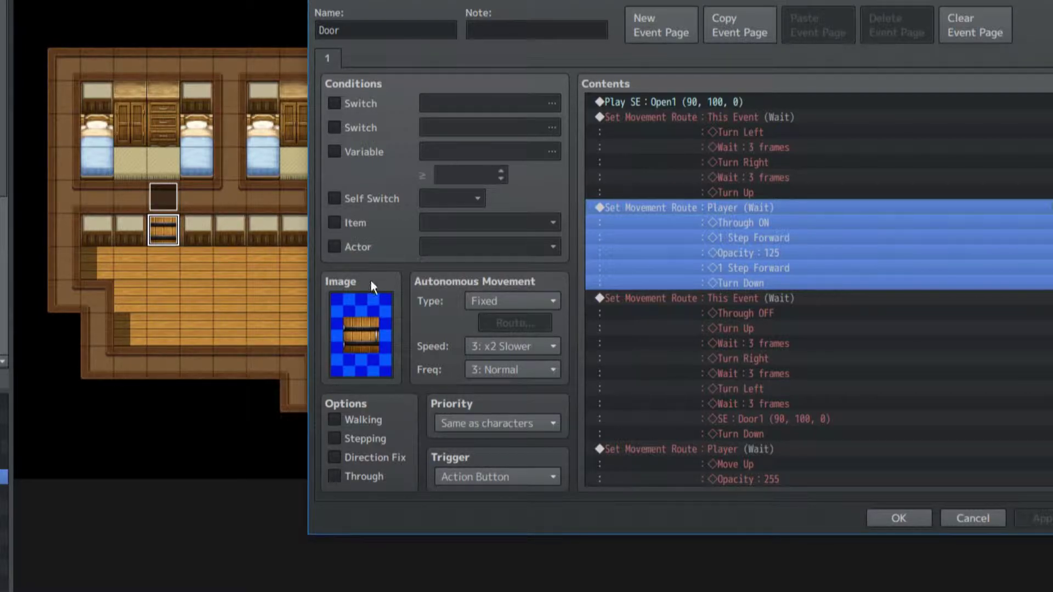
scroll(753, 257, "down", 1)
left_click(756, 267)
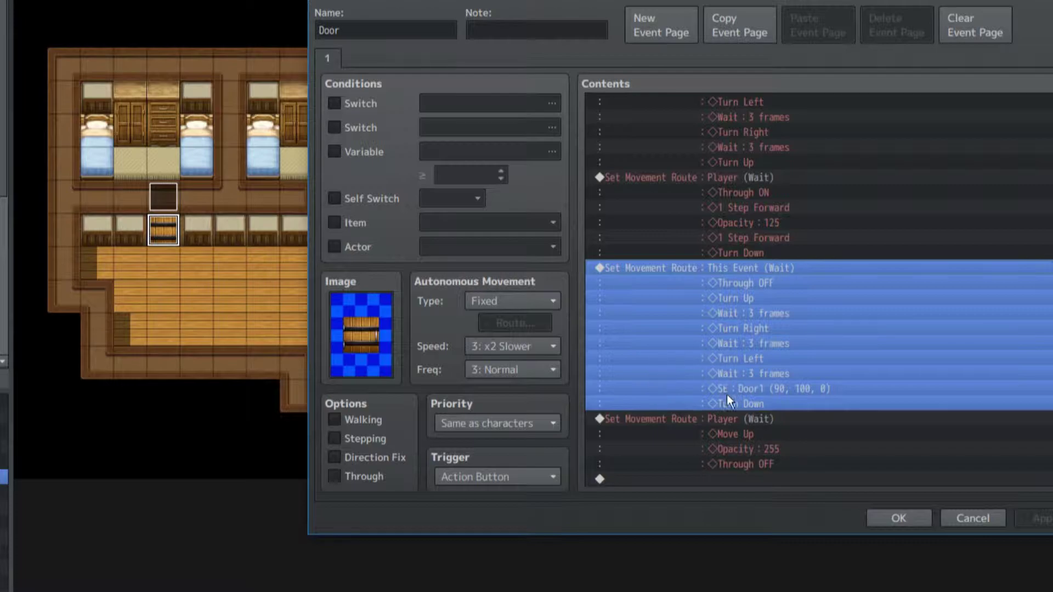
left_click(728, 419)
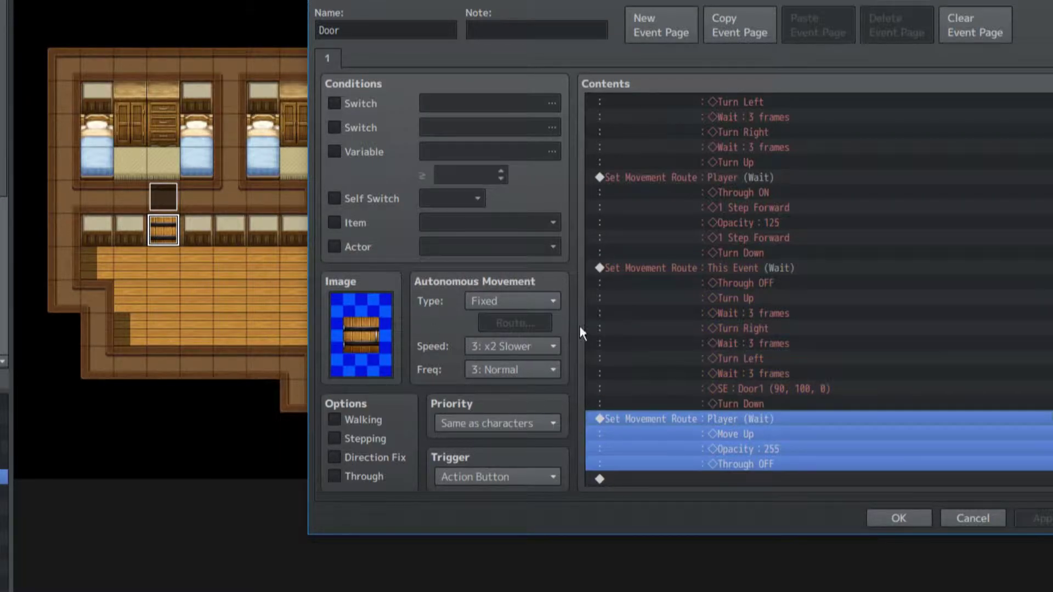
left_click(766, 429)
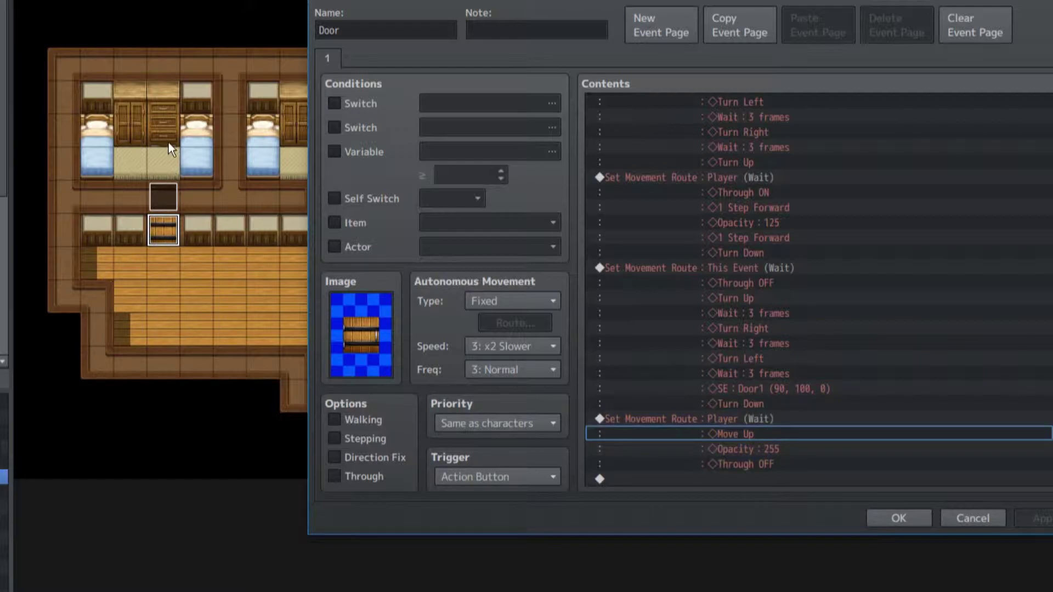
left_click(756, 448)
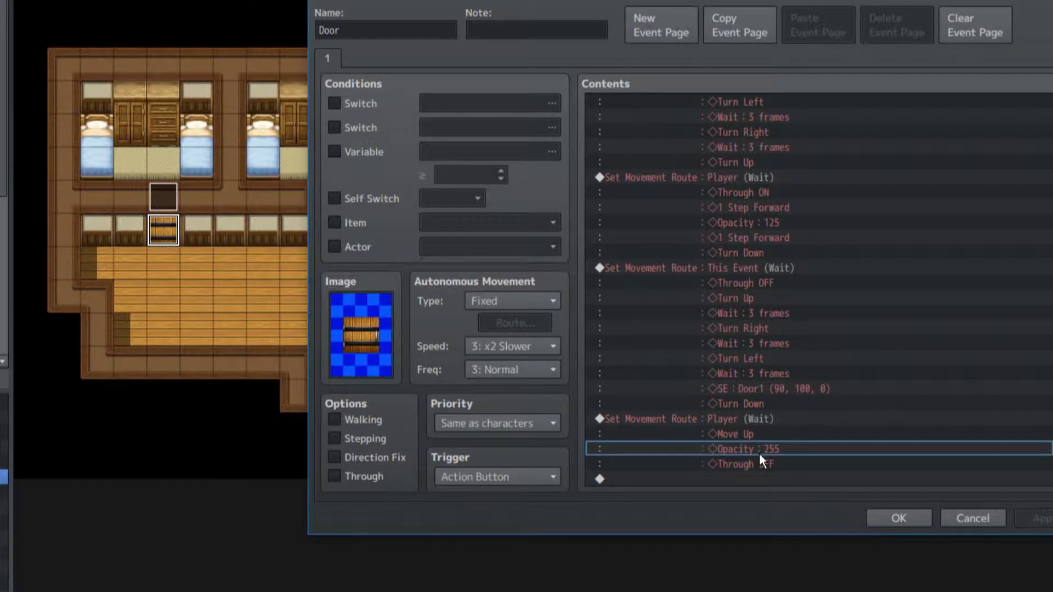
left_click(758, 466)
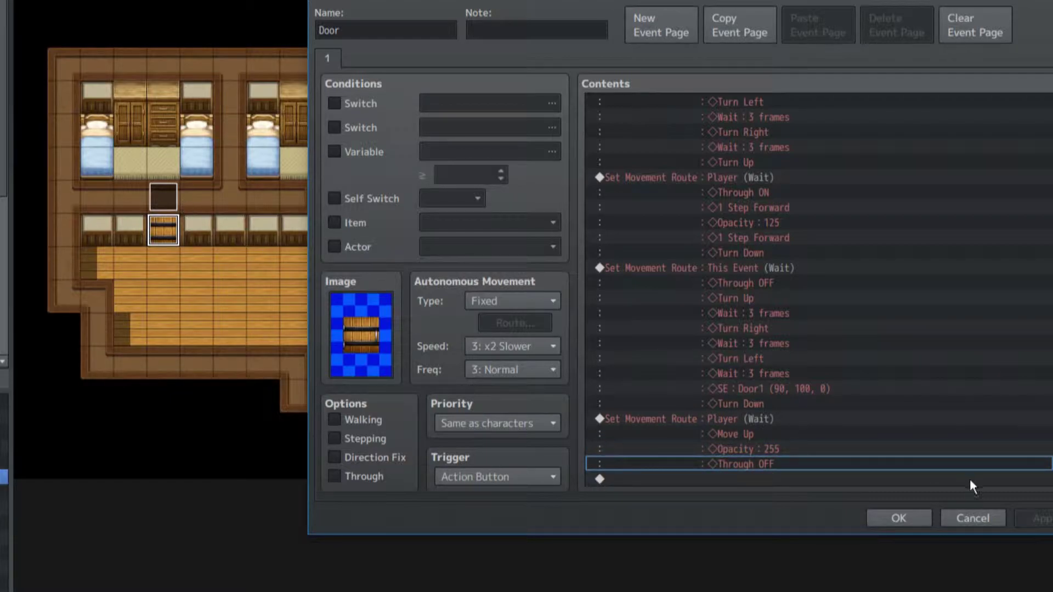
left_click(900, 518)
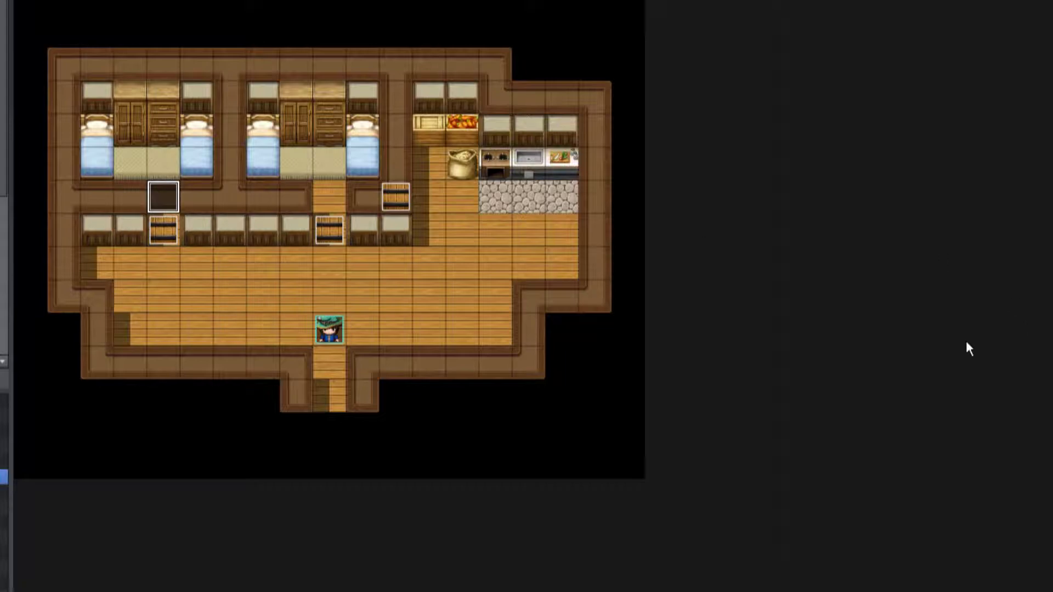
double_click(161, 193)
left_click_drag(357, 23, 518, 0)
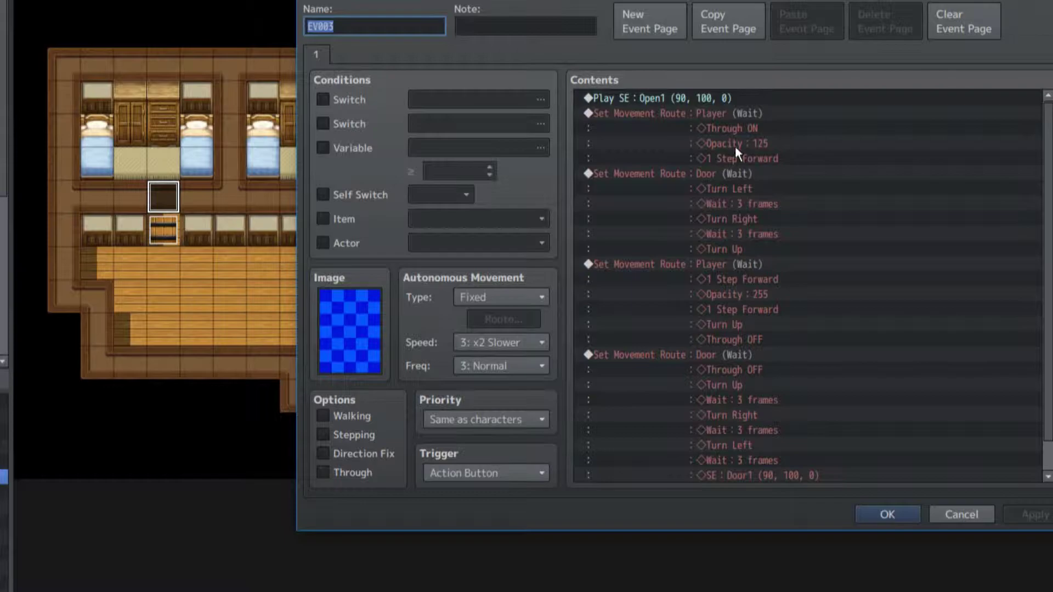
scroll(735, 145, "down", 1)
scroll(743, 159, "up", 1)
left_click(728, 112)
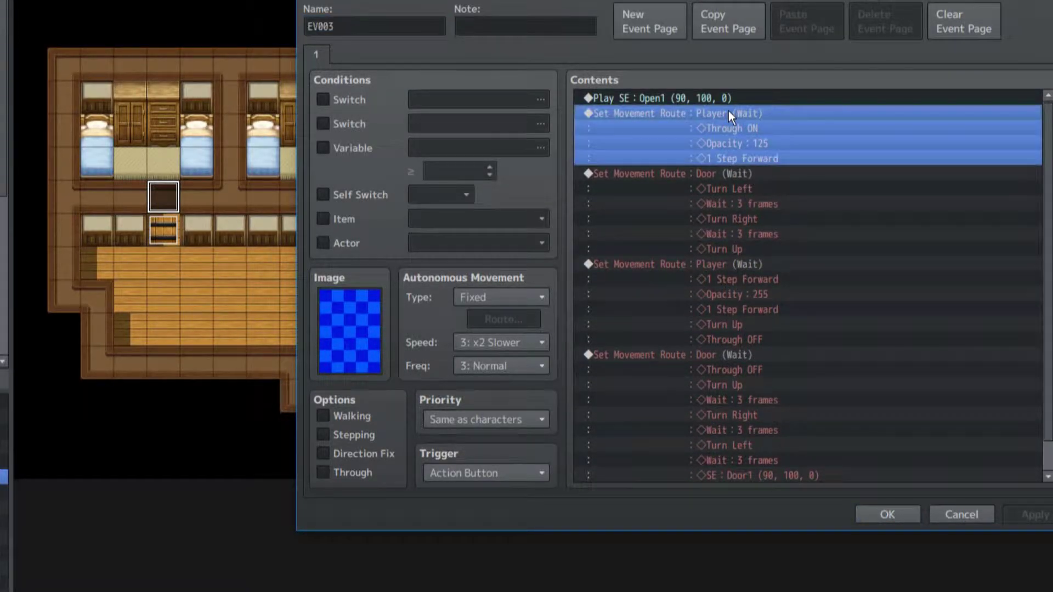
left_click(613, 100)
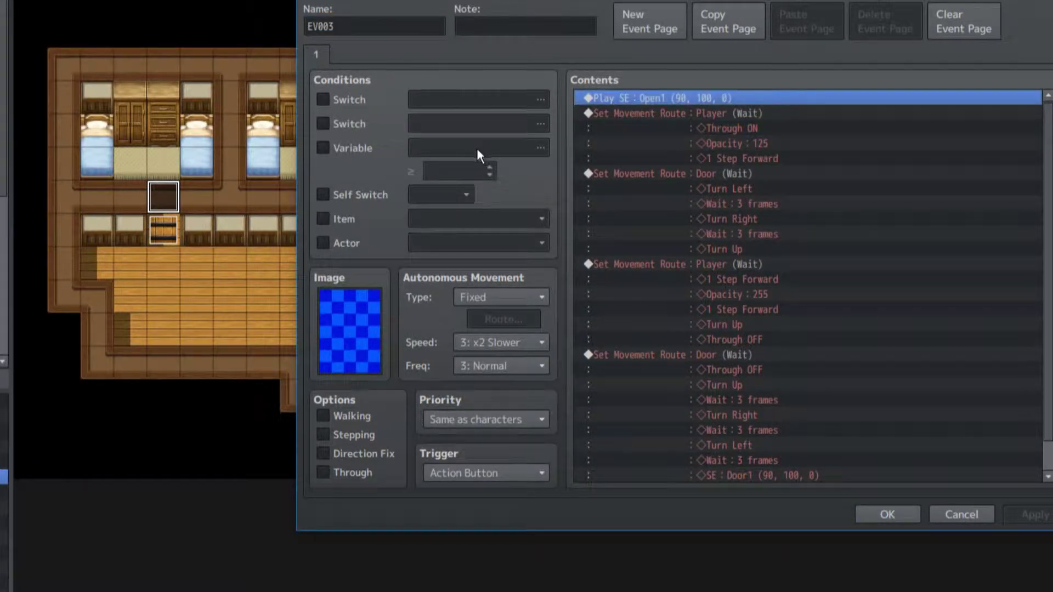
left_click(603, 114)
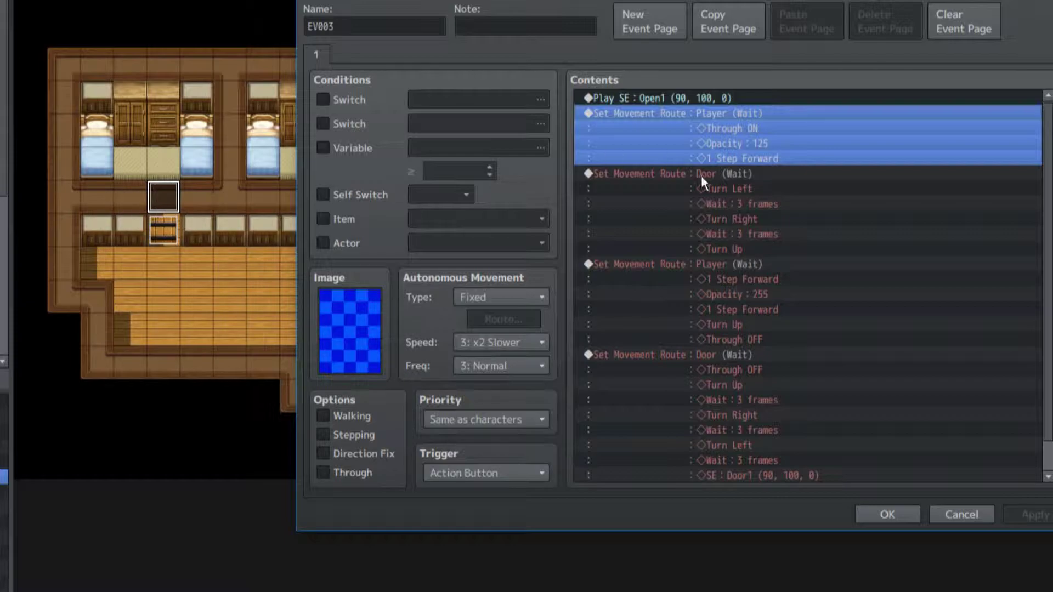
left_click(727, 174)
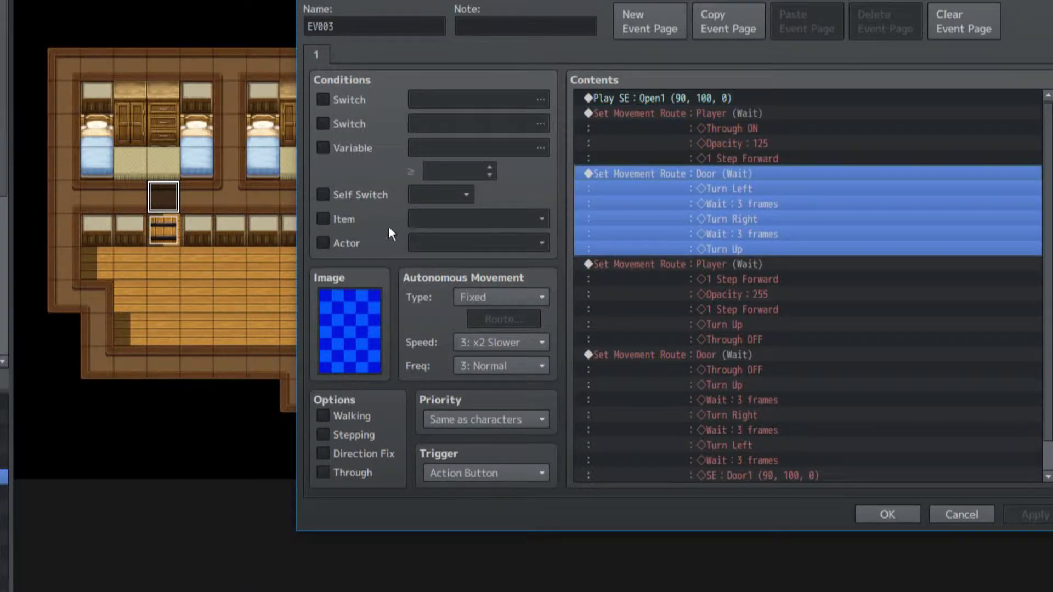
left_click(743, 266)
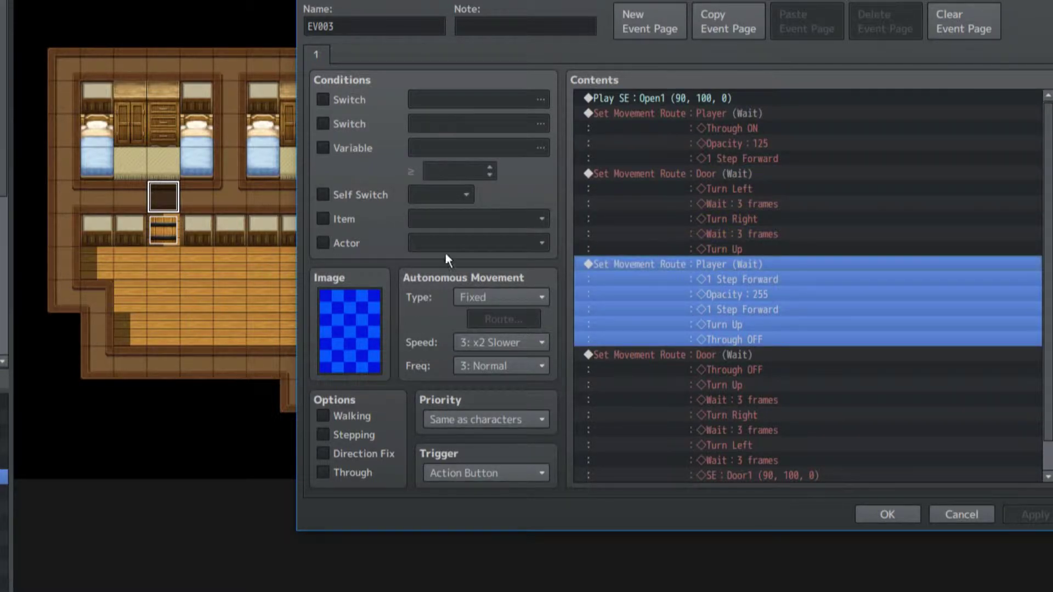
left_click(697, 288)
left_click(709, 308)
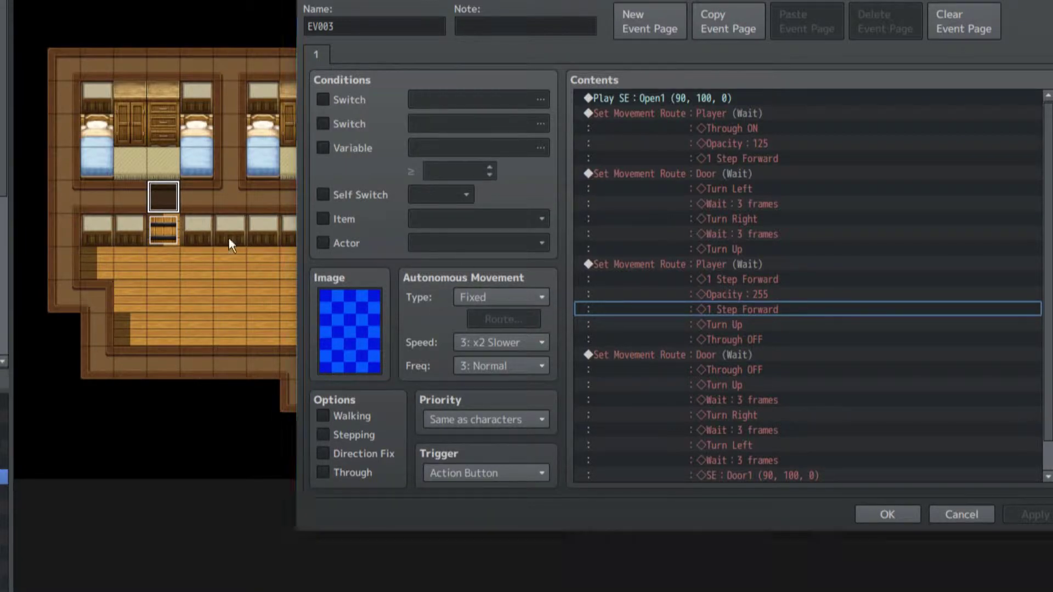
left_click(708, 329)
left_click(731, 333)
scroll(732, 332, "down", 1)
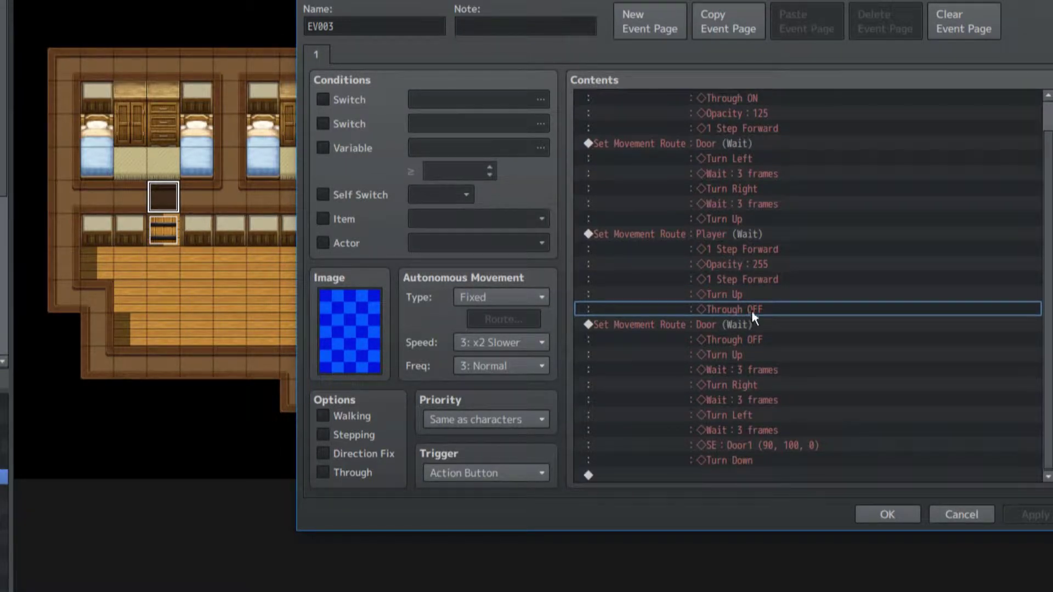
left_click(733, 327)
left_click(753, 460)
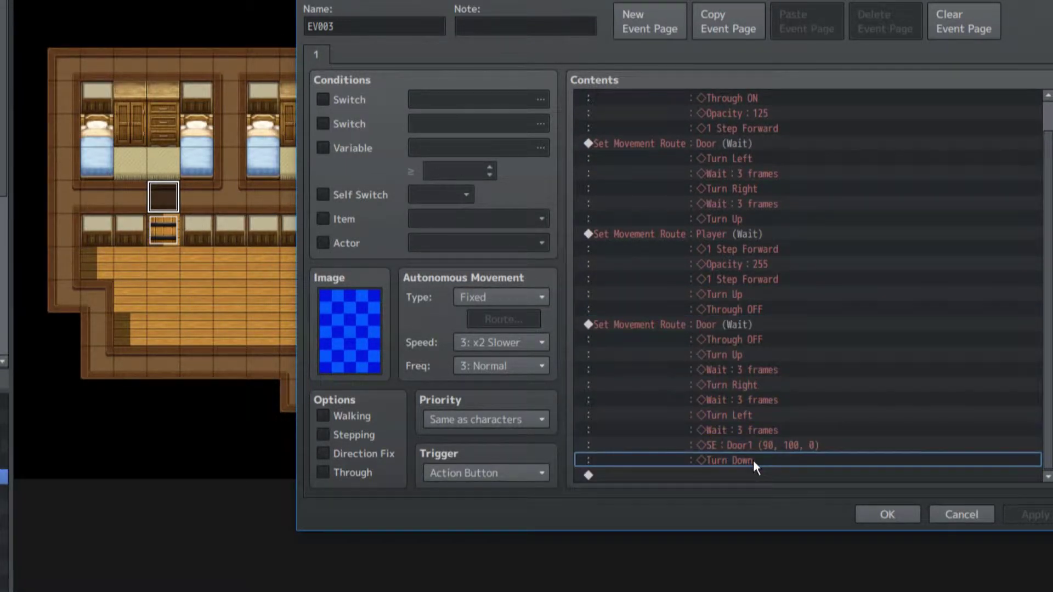
left_click(891, 508)
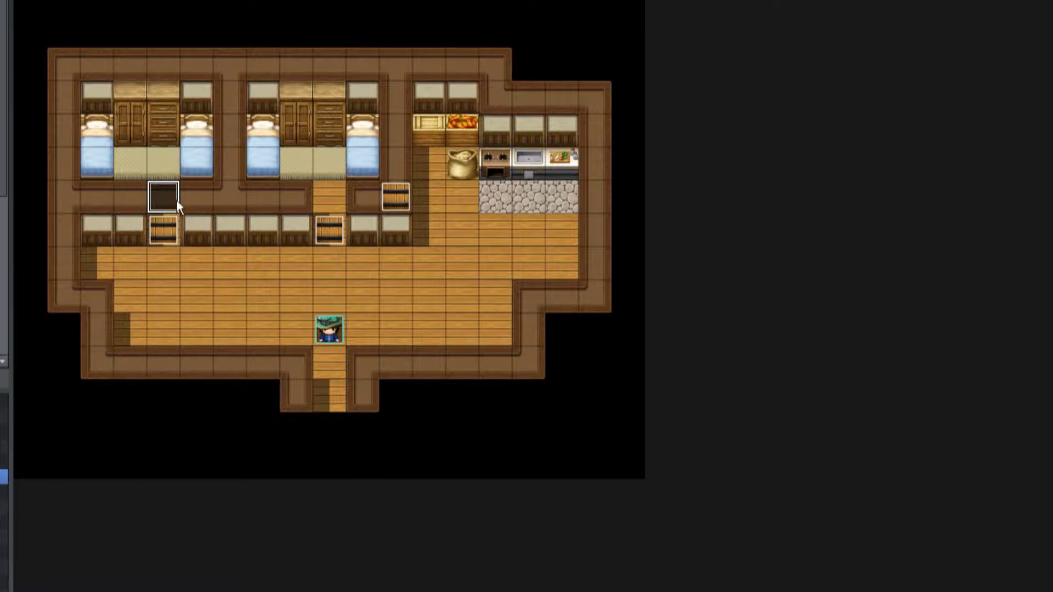
Step: Glance at EV003 and the left hall Door event, then open EV001 beside the kitchen
key("Return")
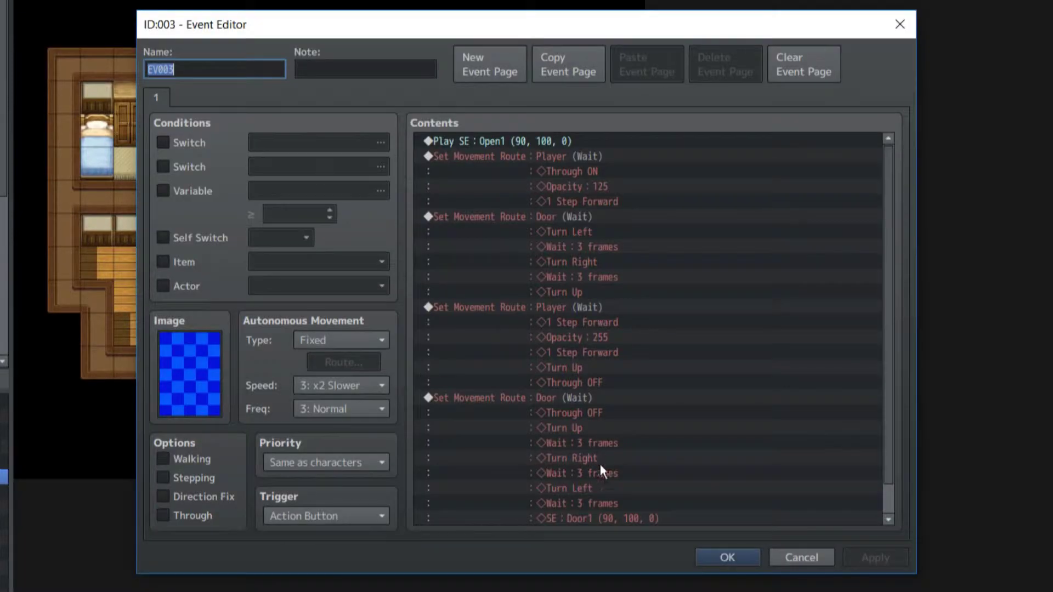
left_click(731, 559)
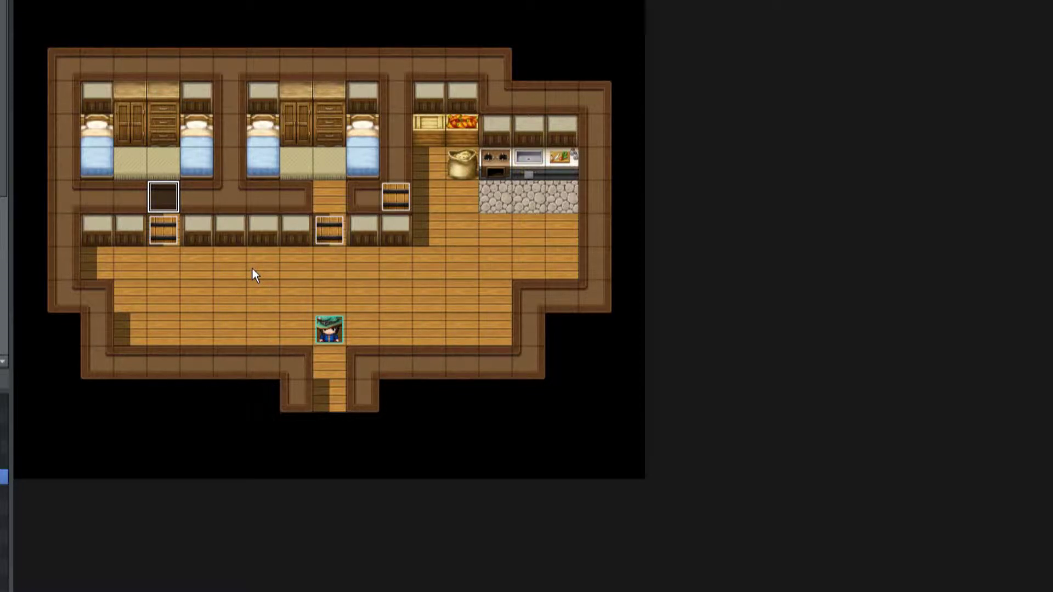
double_click(172, 230)
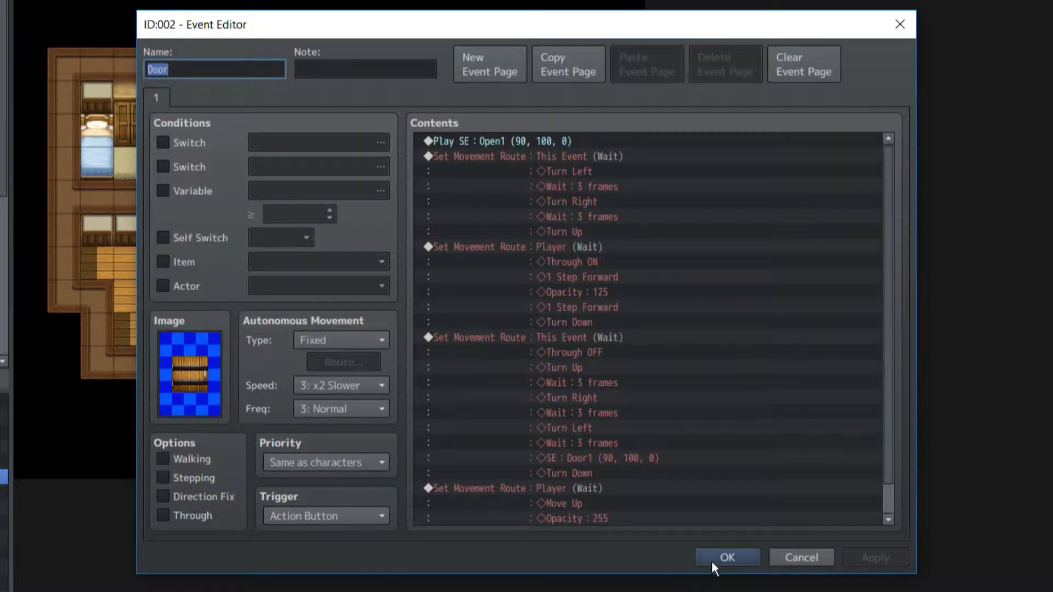
left_click(713, 559)
left_click(334, 226)
double_click(334, 225)
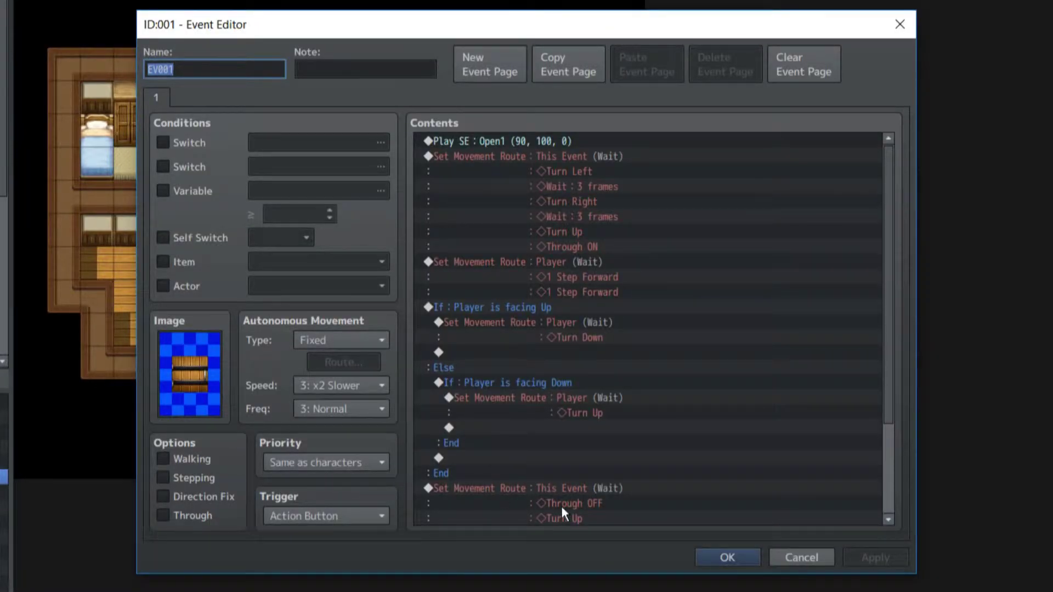
Step: Close EV001, then in playtest walk through the middle bedroom door, back to the hall, and through again
left_click(727, 558)
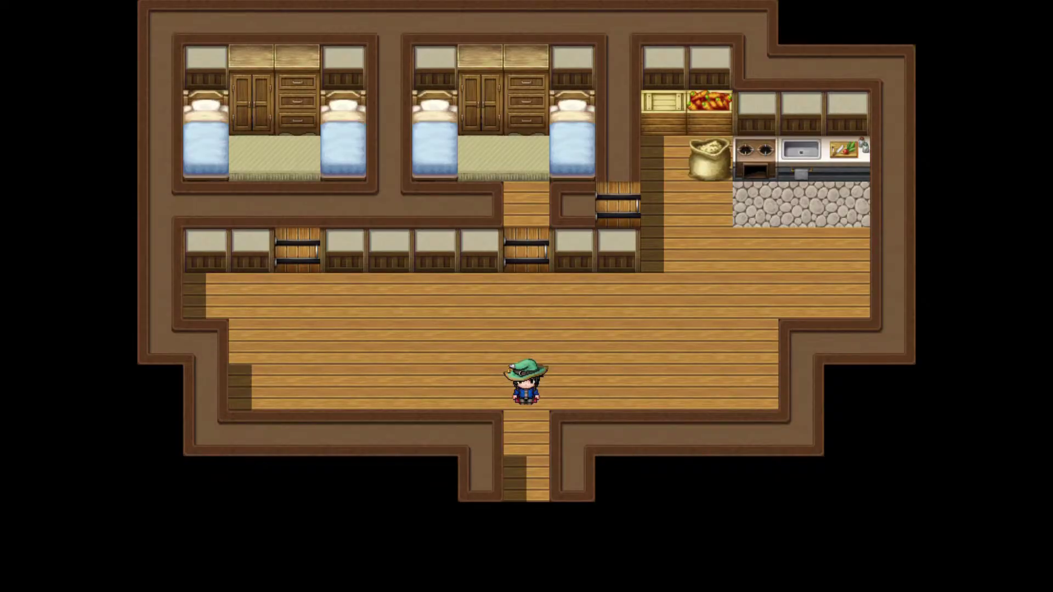
key("Up")
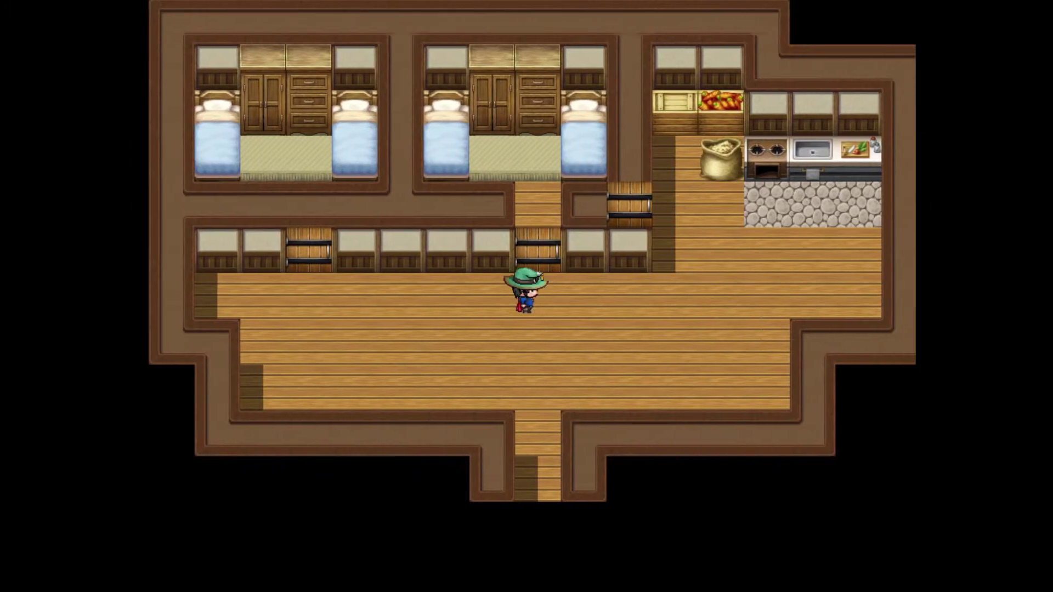
key("Up")
key("Up")
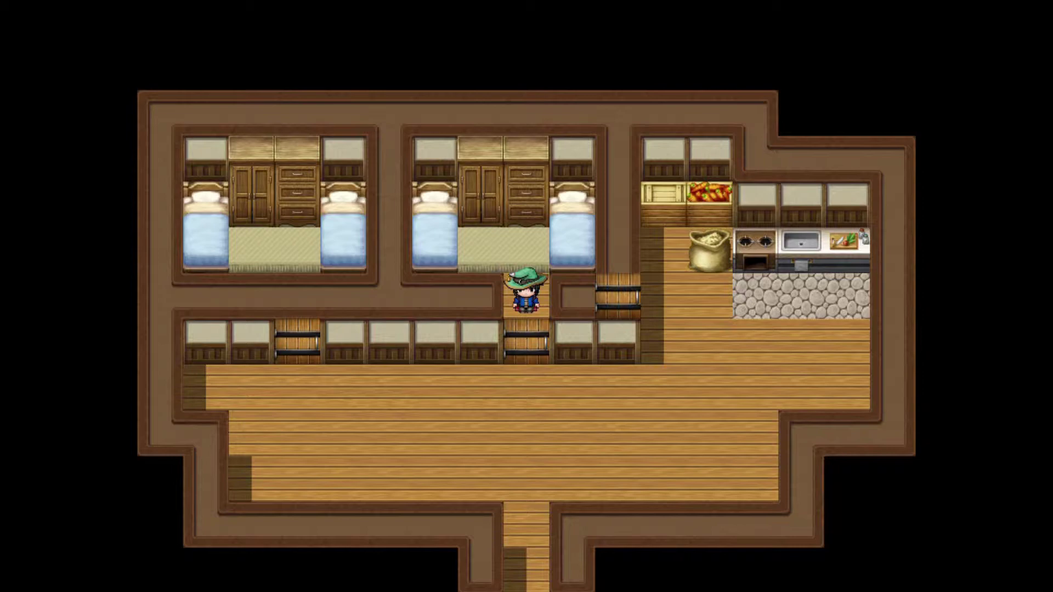
key("Up")
key("Right")
key("Down")
key("Down")
key("Down")
key("Up")
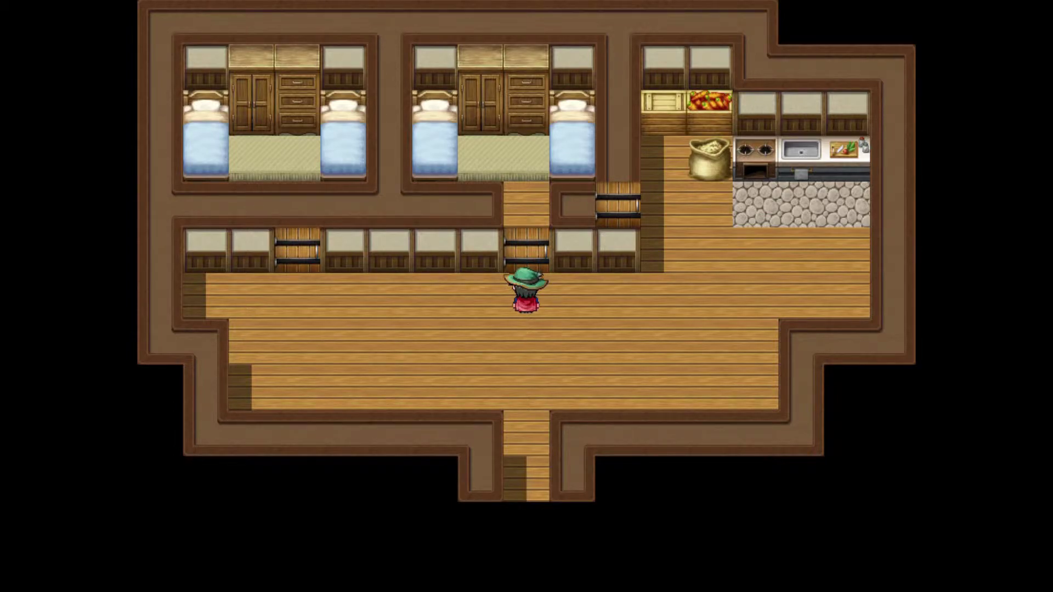
key("Up")
key("Up")
key("Up")
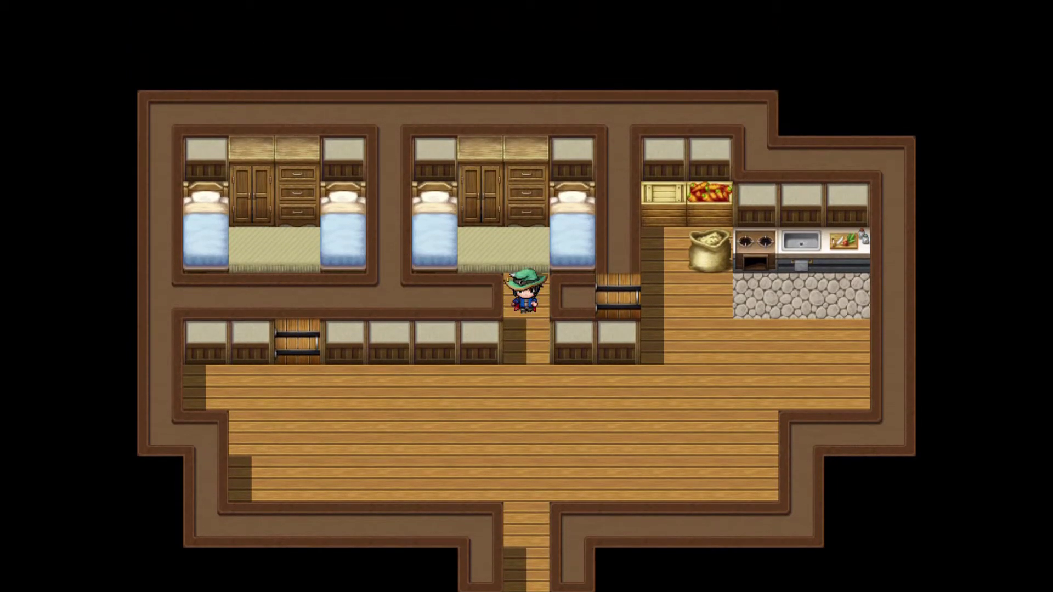
key("Right")
Step: Walk left along the hall, up through the left bedroom door, and back down into the hall
key("Down")
key("Down")
key("Down")
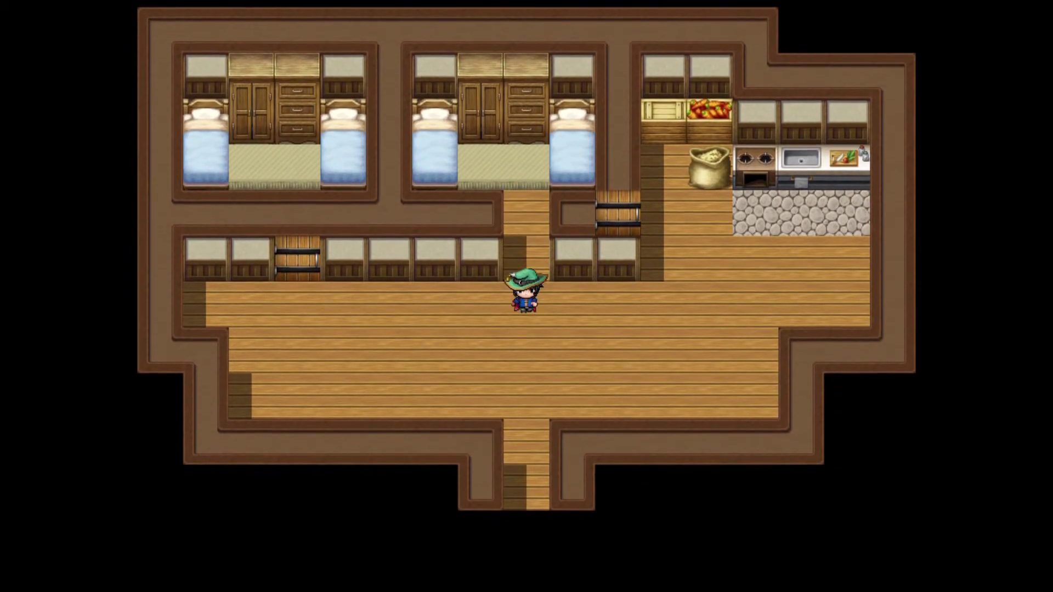
key("Left")
key("Left")
key("Left")
key("Left")
key("Left")
key("Up")
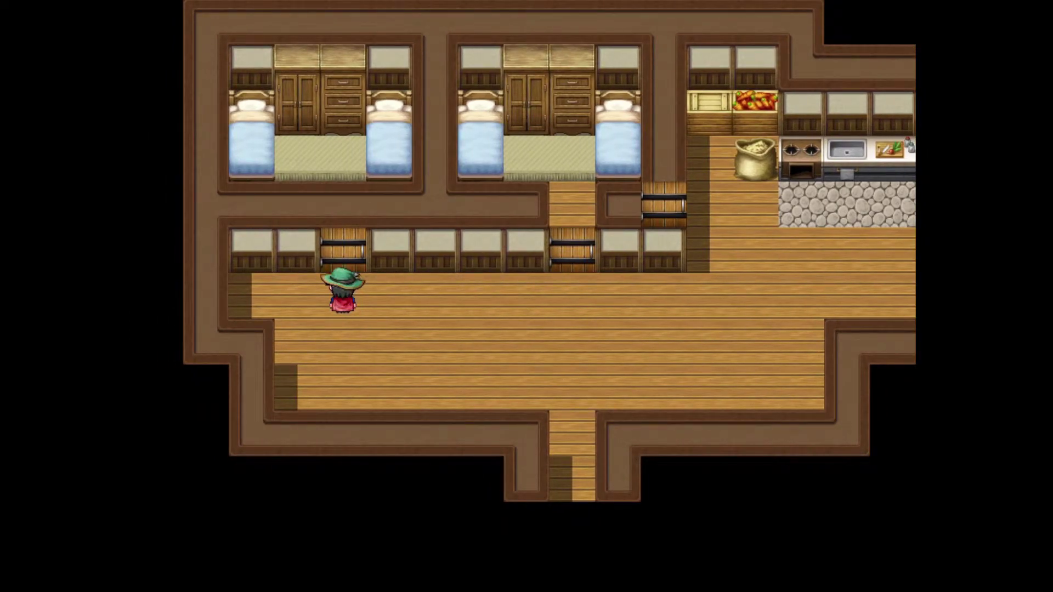
key("Up")
key("Up")
key("Up")
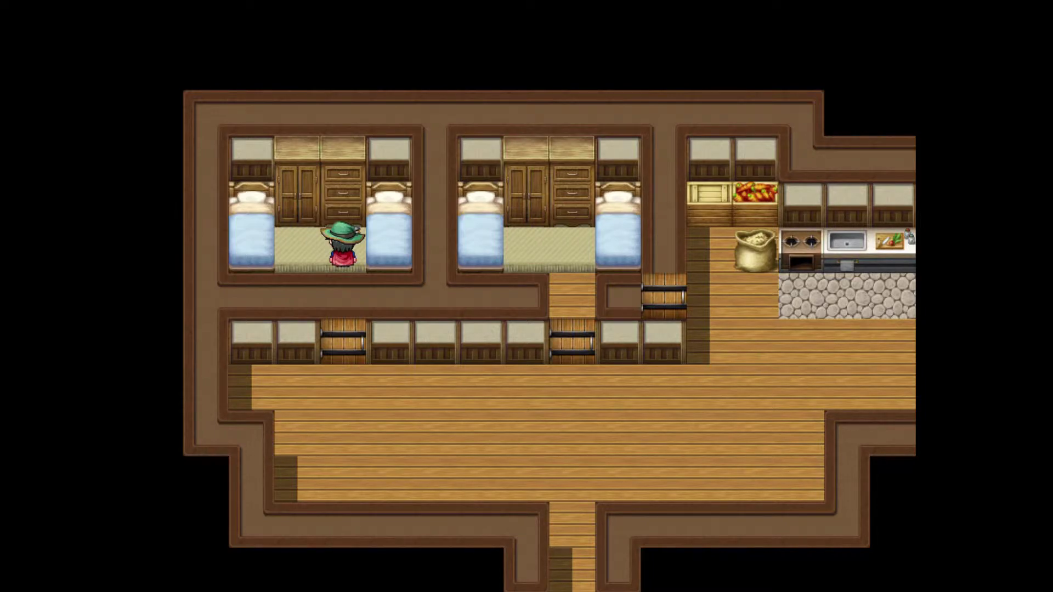
key("Down")
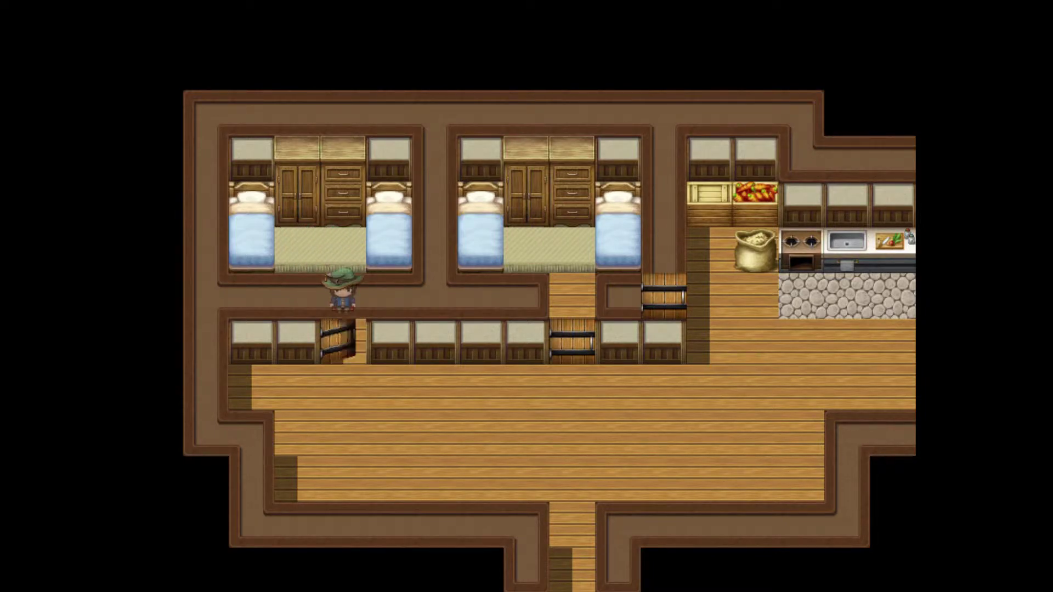
key("Down")
key("Down")
key("Up")
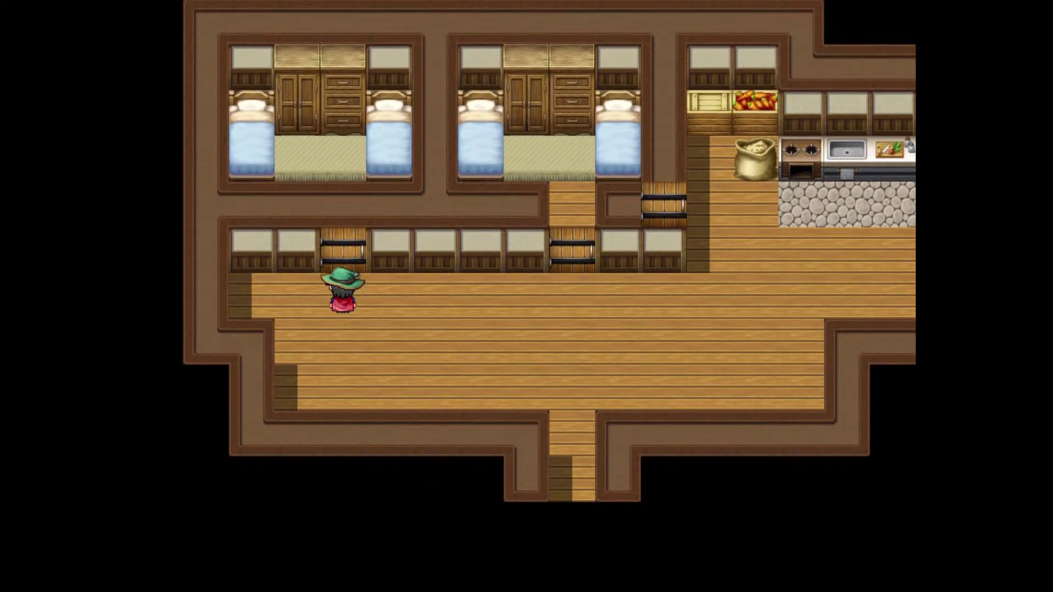